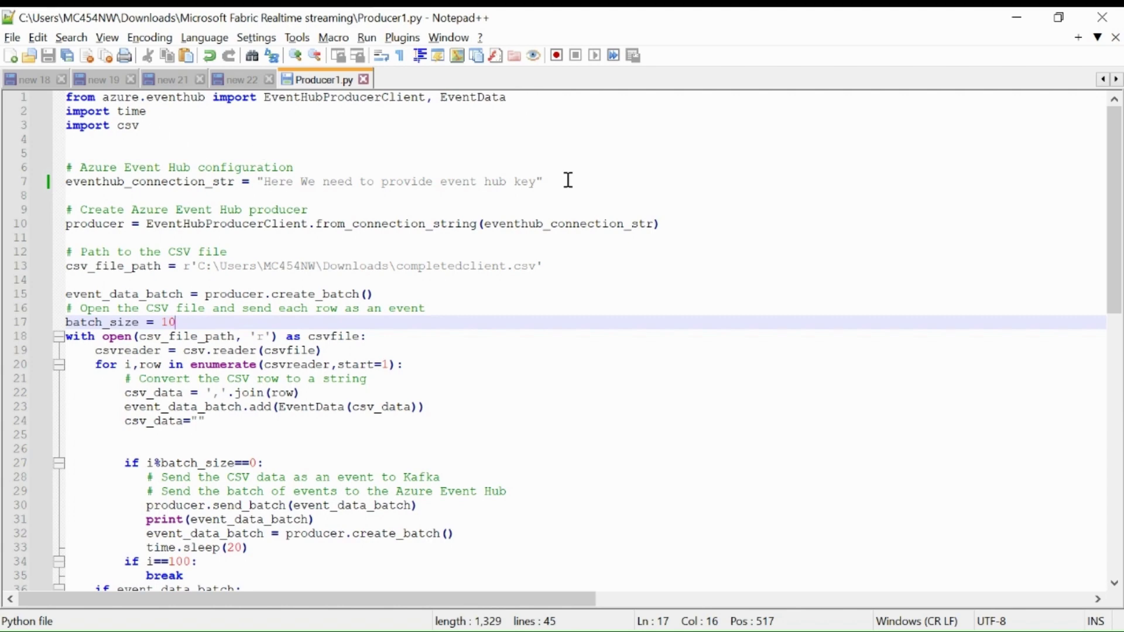
Step: Review the connection string, producer and CSV path lines, and change the row limit from 100 to 1000
drag(565, 182, 45, 181)
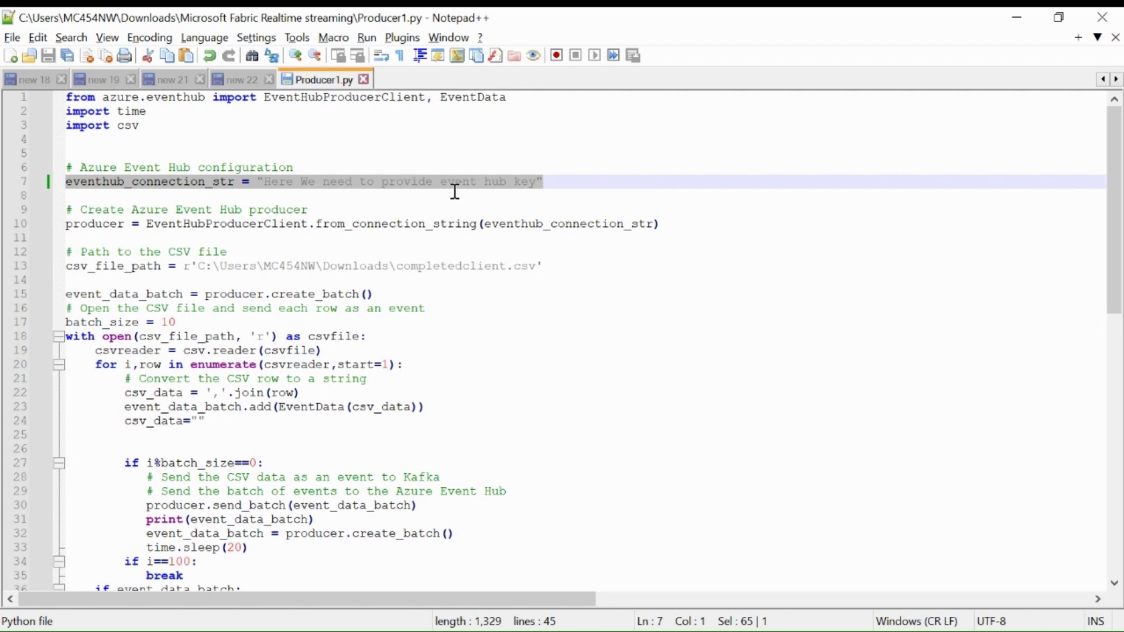
click(673, 215)
drag(672, 225, 54, 225)
drag(547, 266, 22, 275)
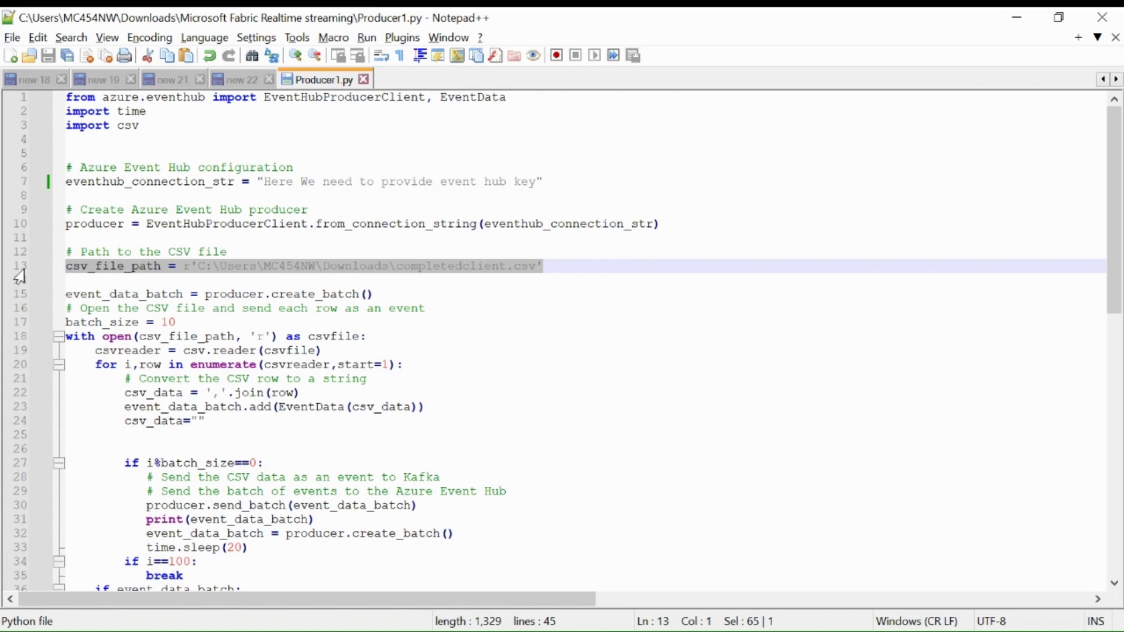
click(190, 562)
text(0)
click(206, 421)
Step: Walk through the batch creation, batch size 10, CSV reader, row loop and batch-size check lines
drag(378, 294, 59, 297)
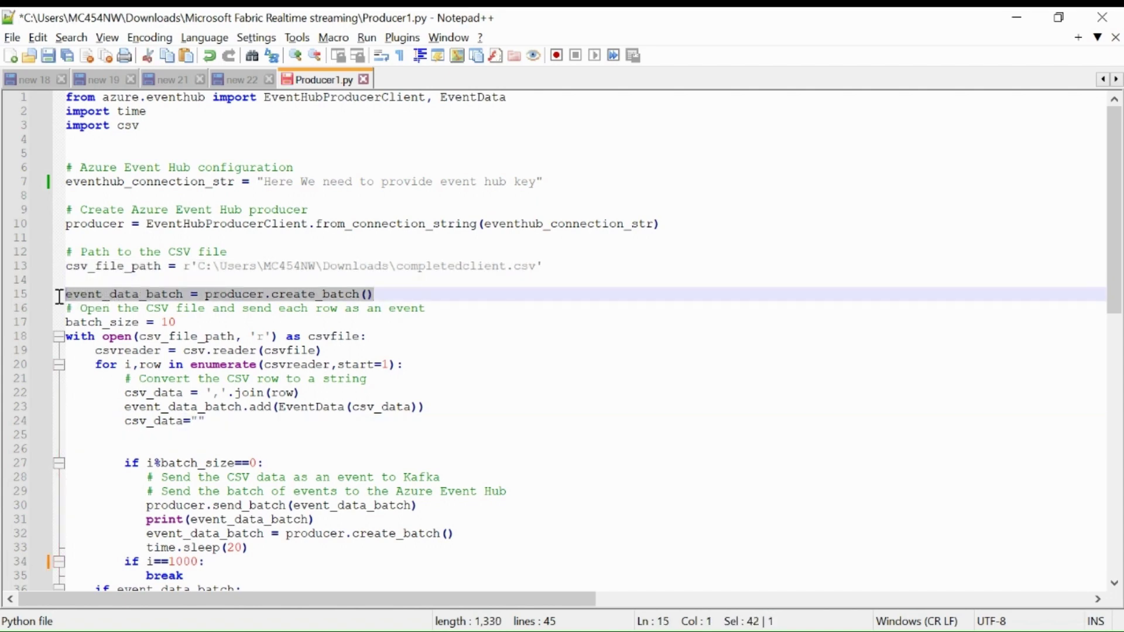
click(177, 322)
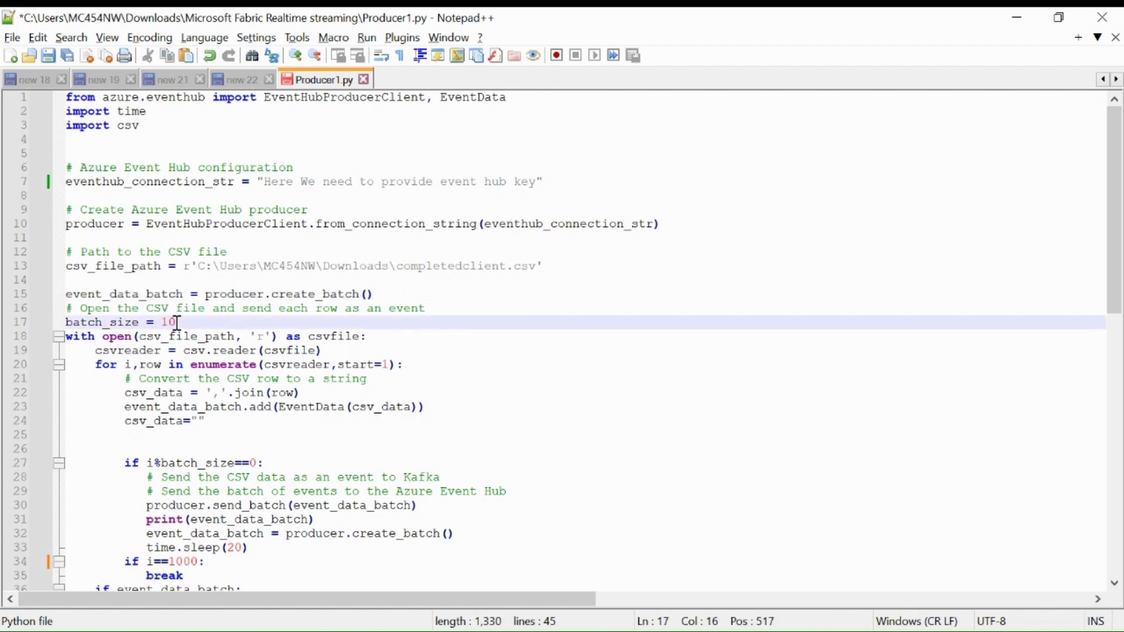
drag(322, 350, 93, 351)
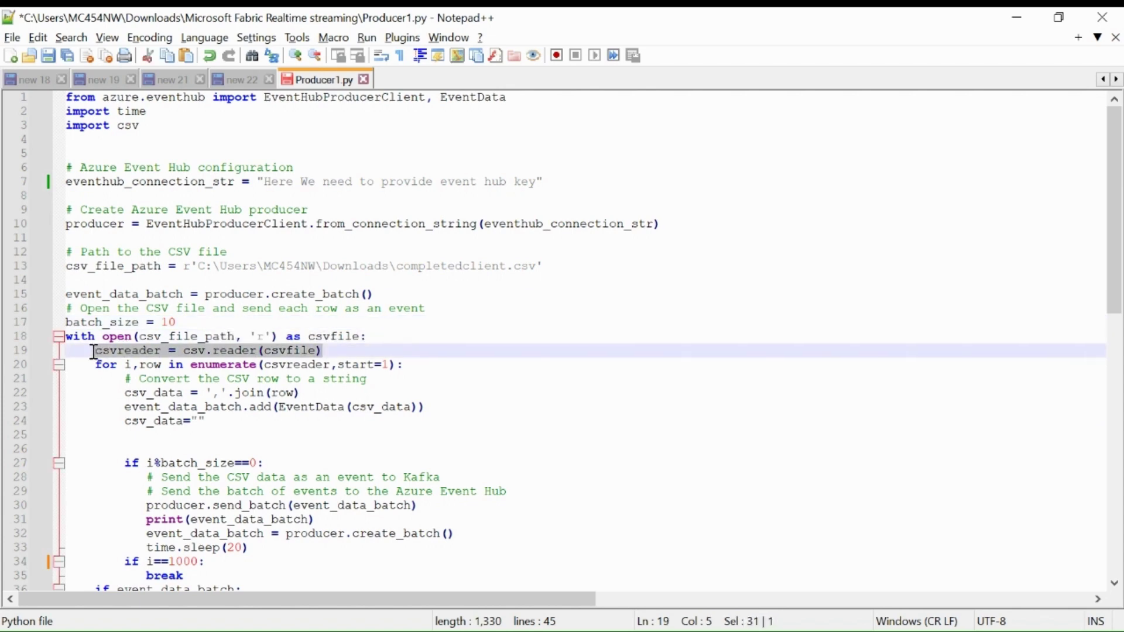
click(407, 366)
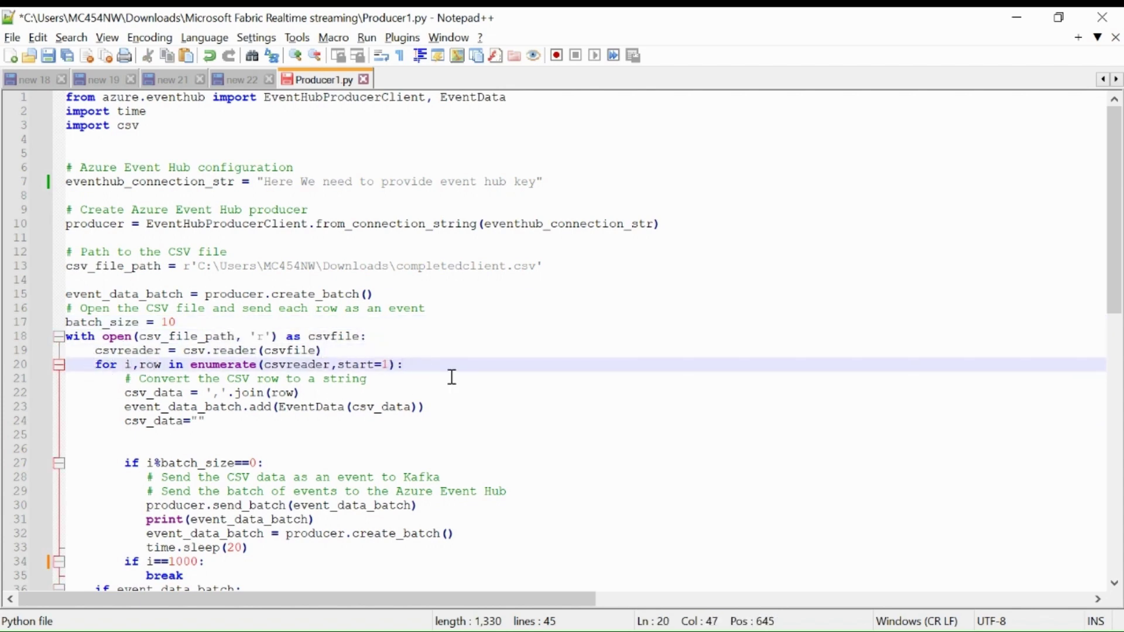
drag(444, 404, 113, 408)
click(283, 464)
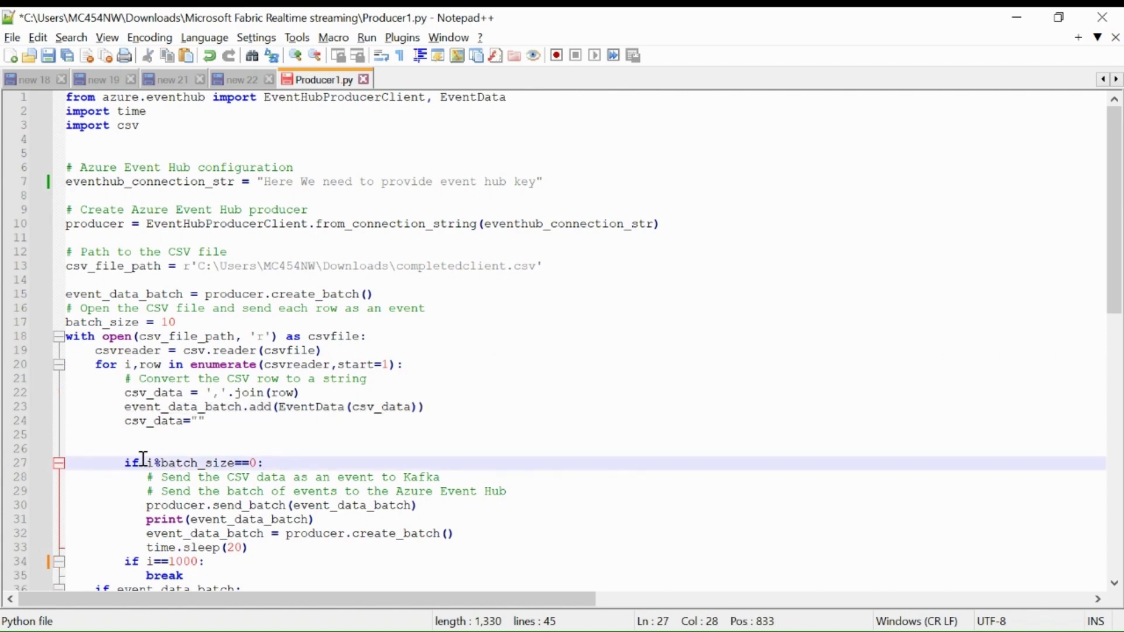
Step: Review the 1000-row limit on line 34, the new-batch line, the break and the producer close call
scroll(477, 434, down, 2)
drag(466, 435, 142, 443)
click(339, 487)
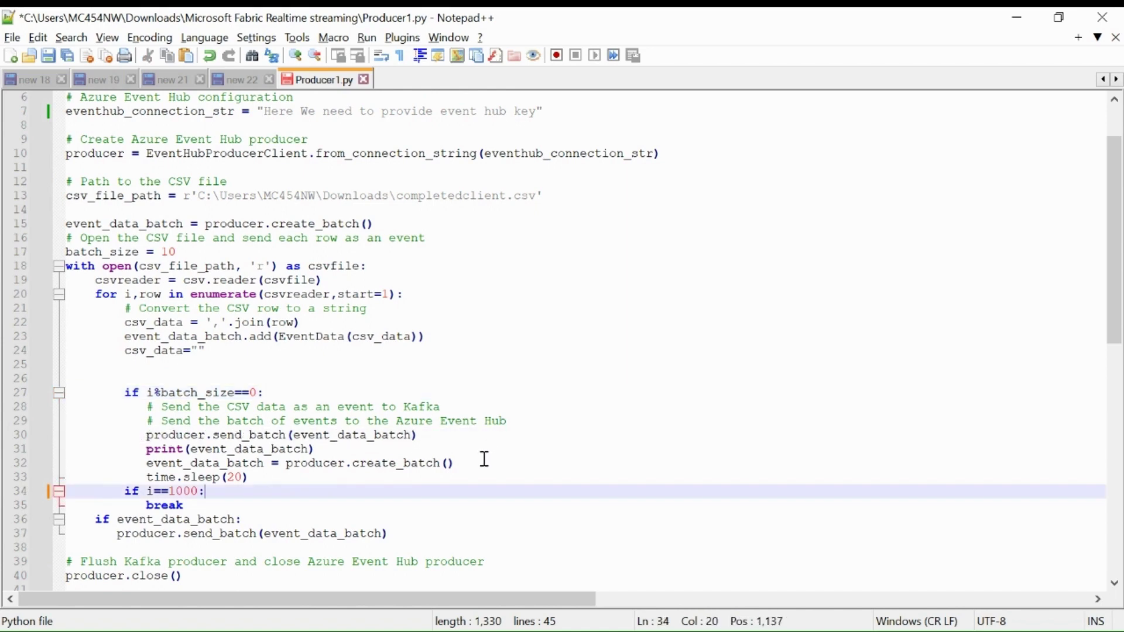
drag(481, 463, 147, 463)
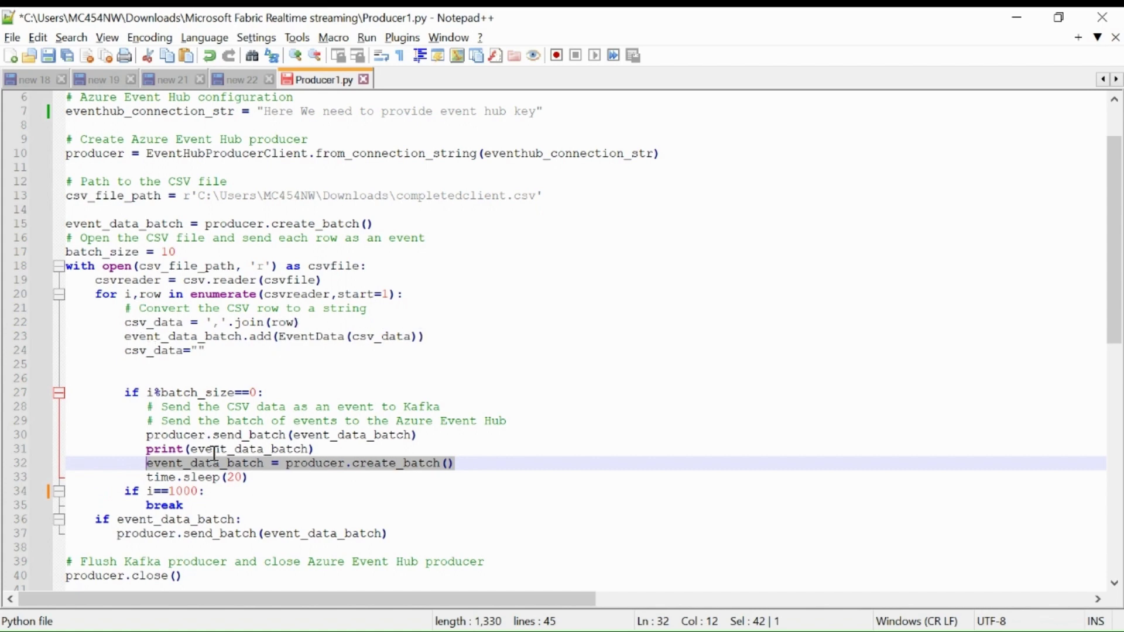
click(183, 505)
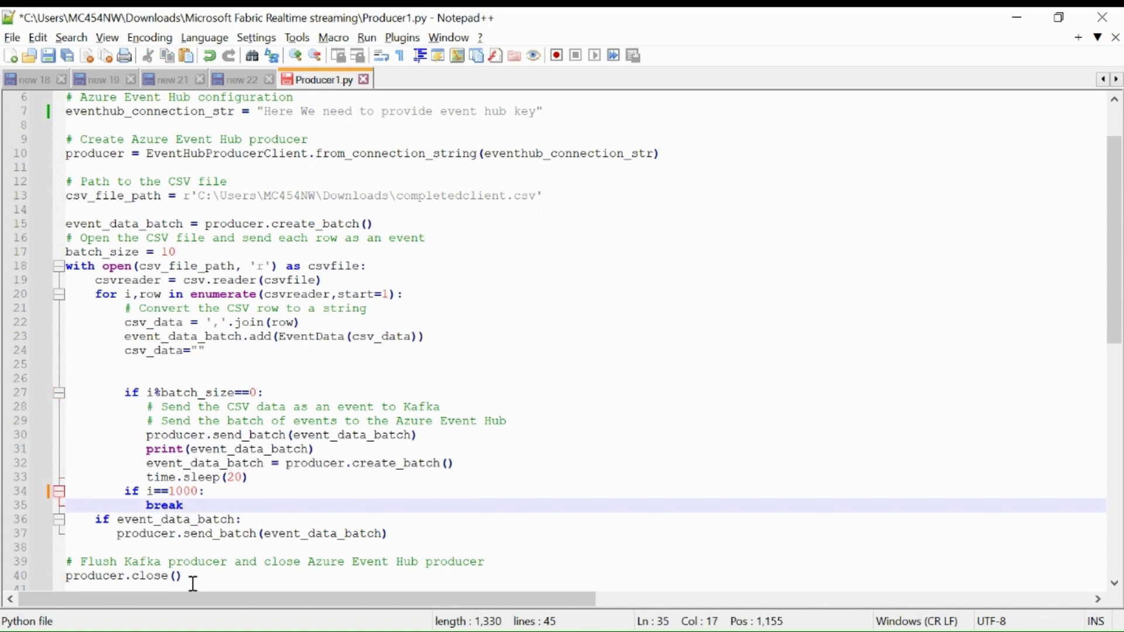
drag(191, 577, 64, 579)
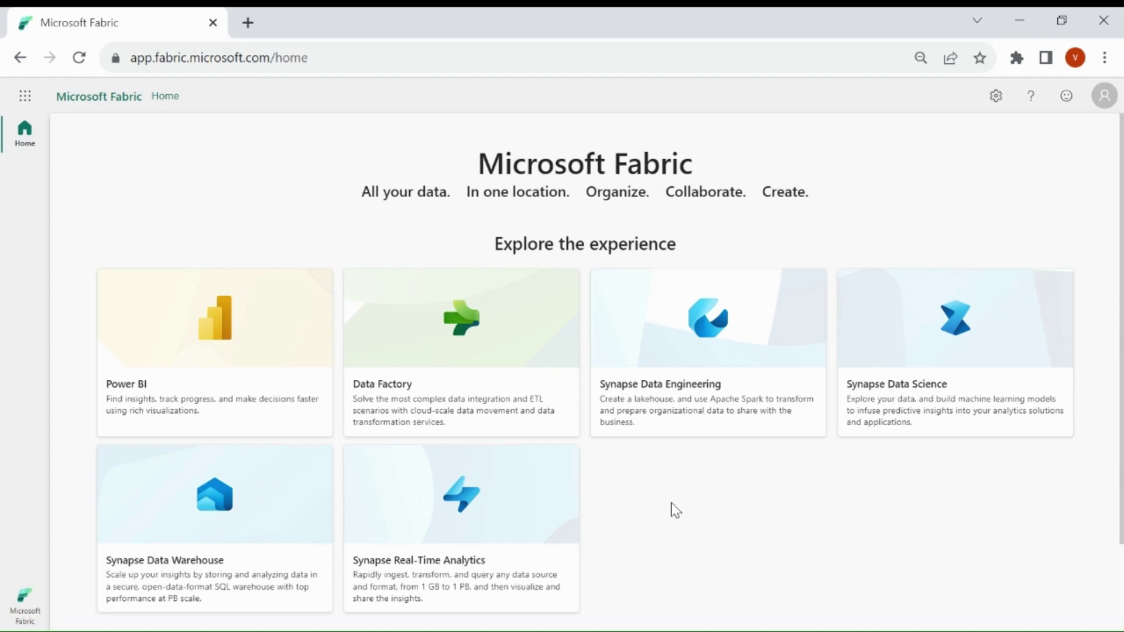
Step: From Synapse Real-Time Analytics, start a new Eventstream in Dataverse Academy named Kafka_to_kql_database
click(494, 490)
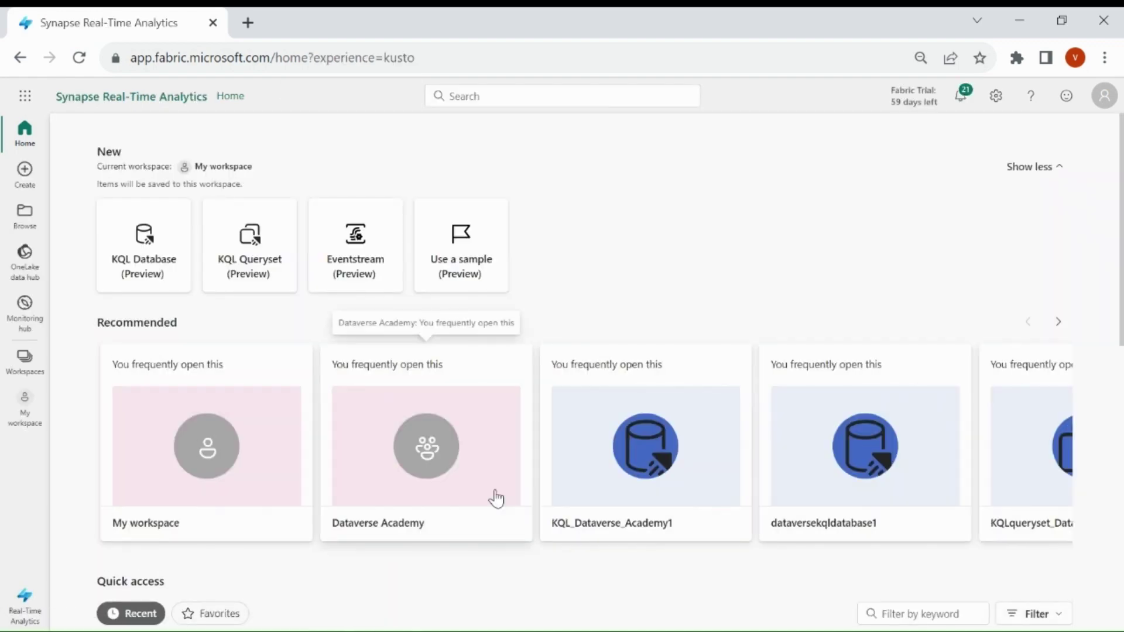
click(28, 375)
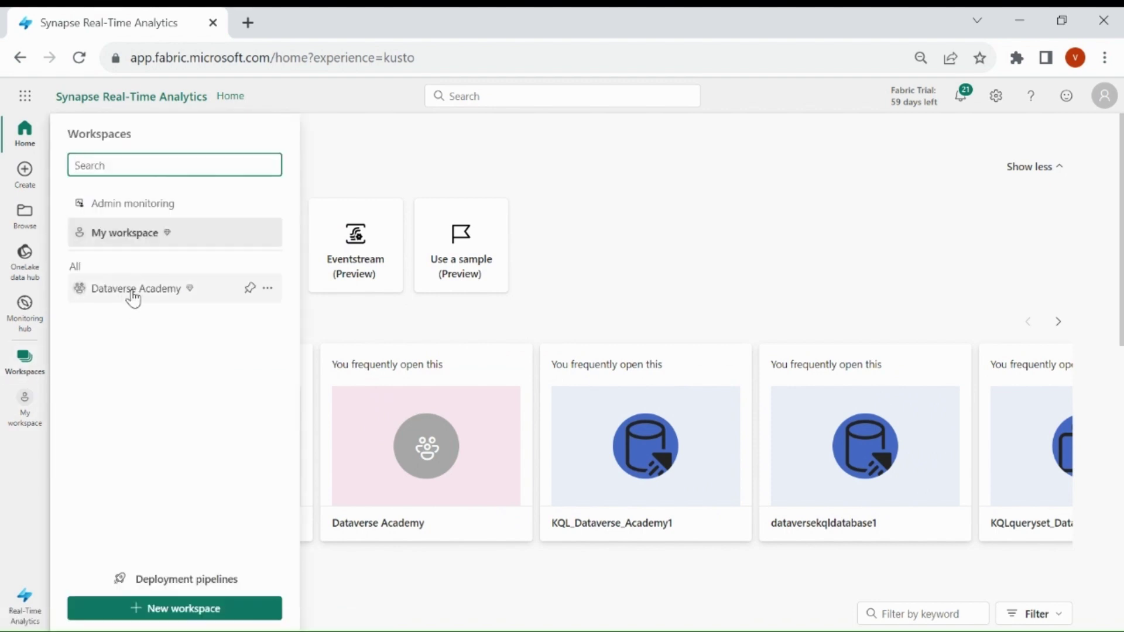
click(133, 296)
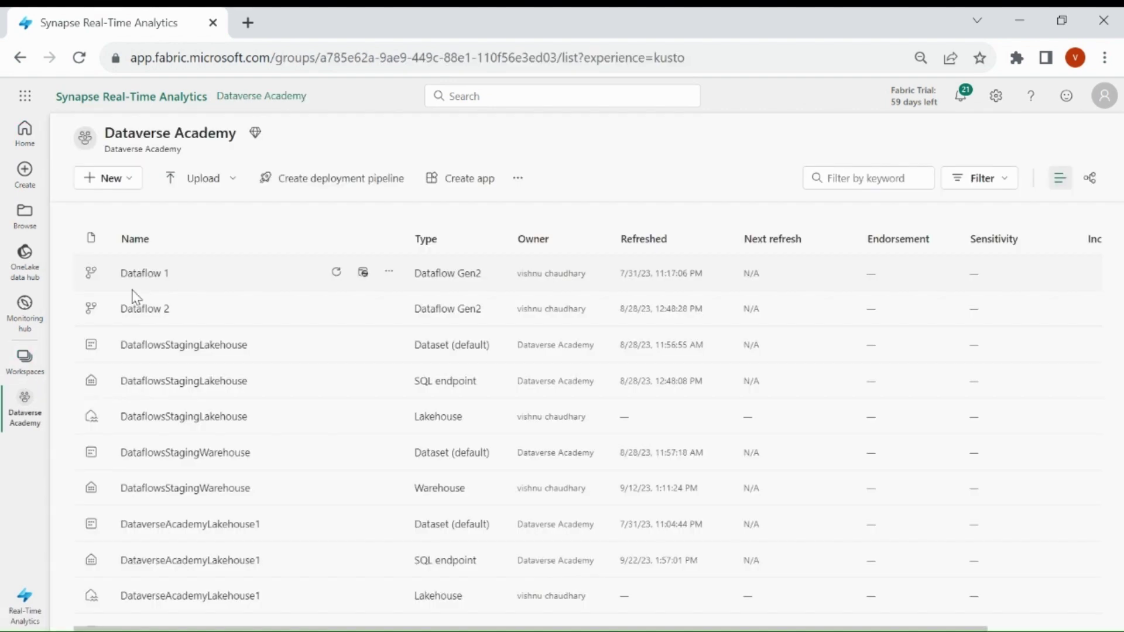
click(132, 182)
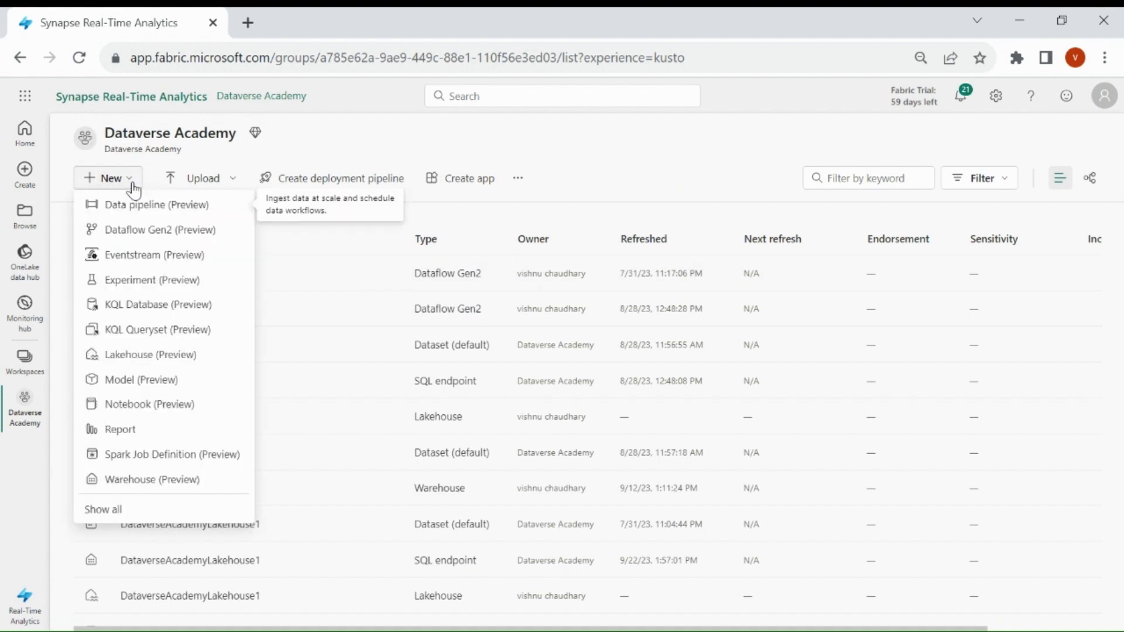
click(134, 255)
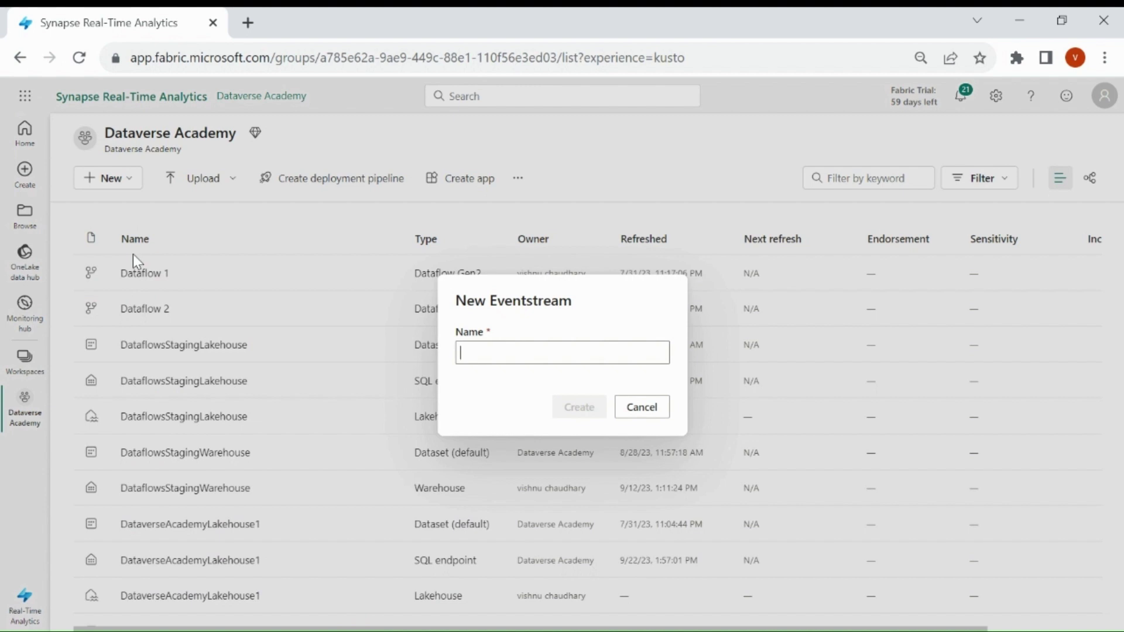
text(Kafka_to_kql_database)
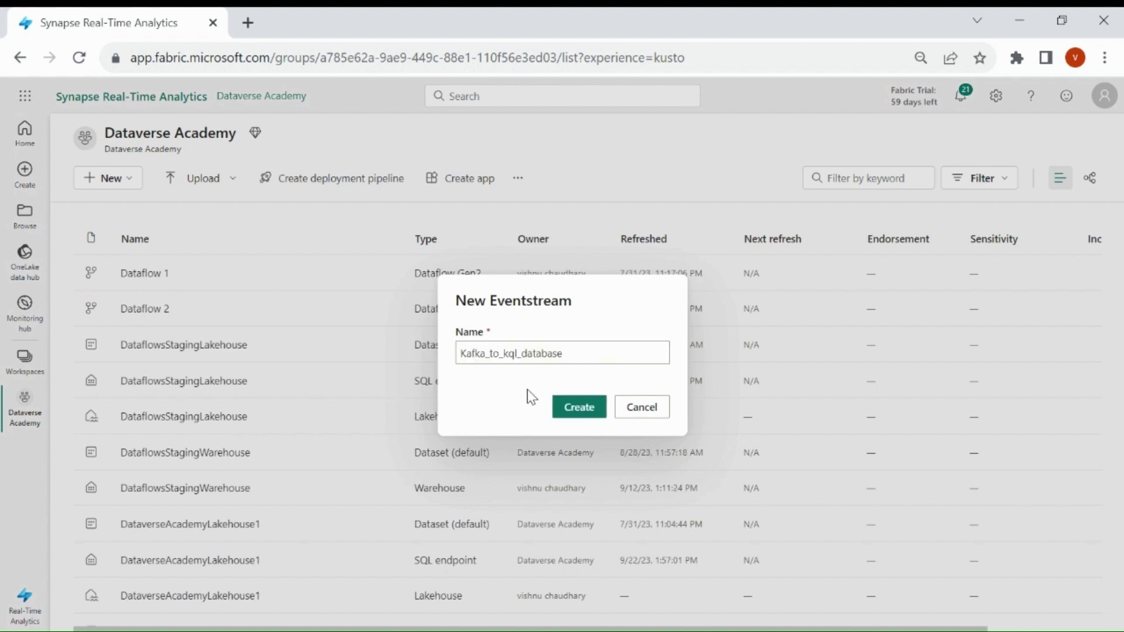
Step: Create the Eventstream and add a Custom App source named source_kafka
click(567, 414)
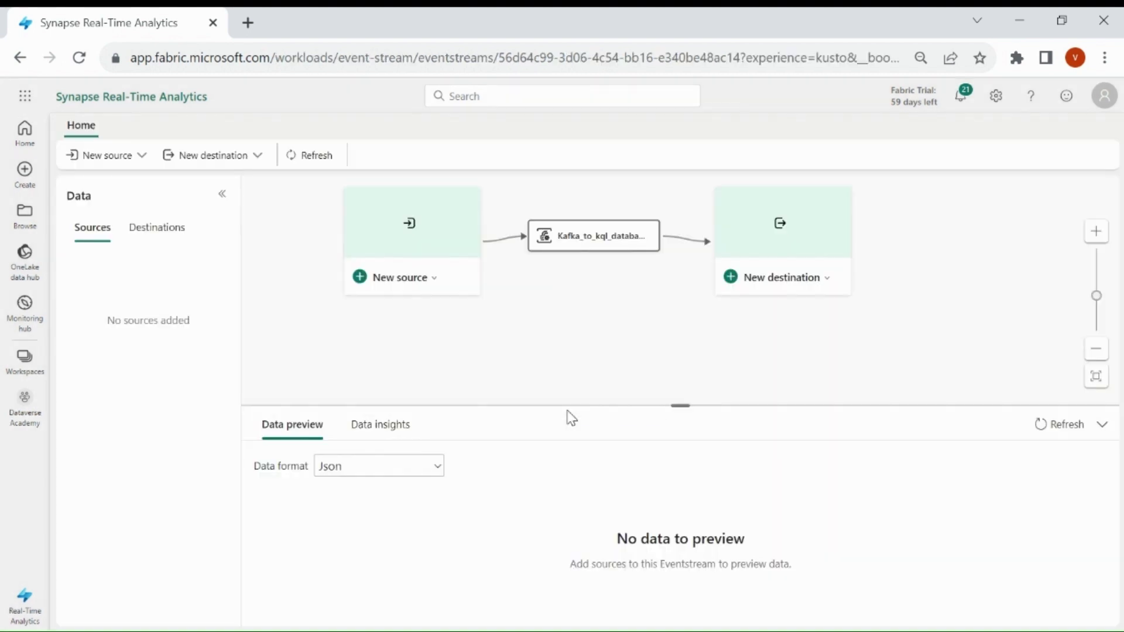
click(435, 281)
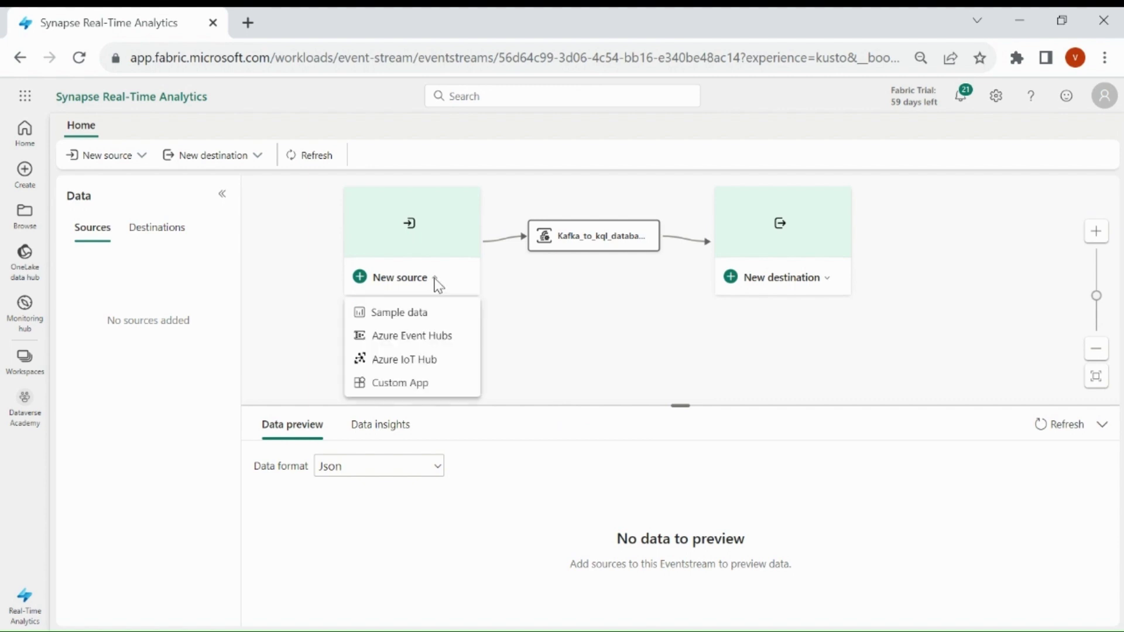
click(427, 385)
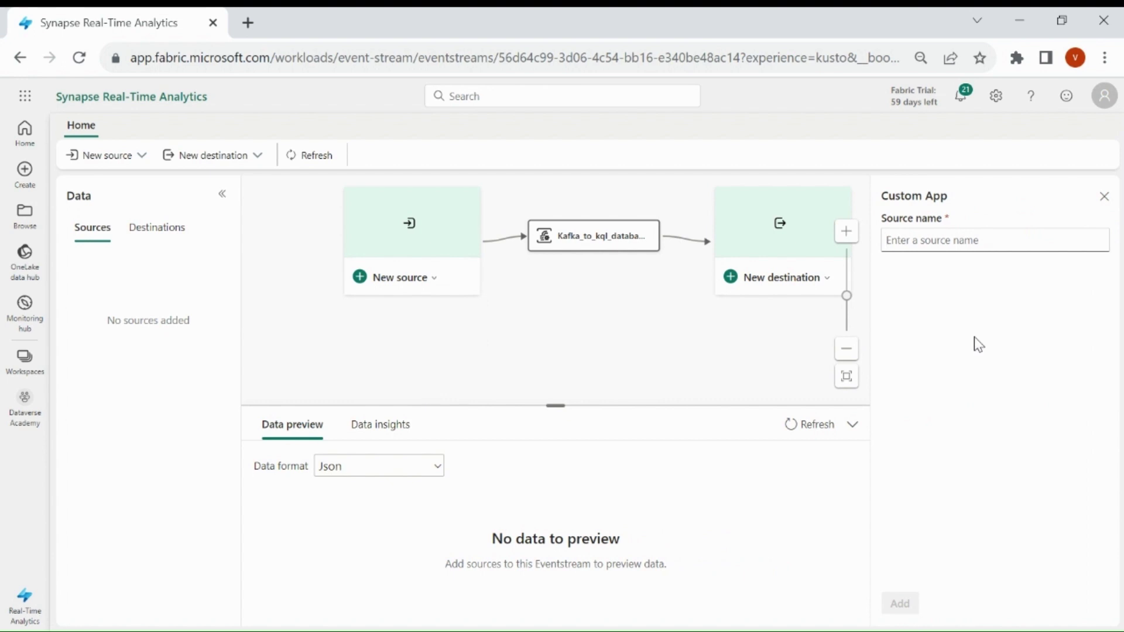
text(source_kafka)
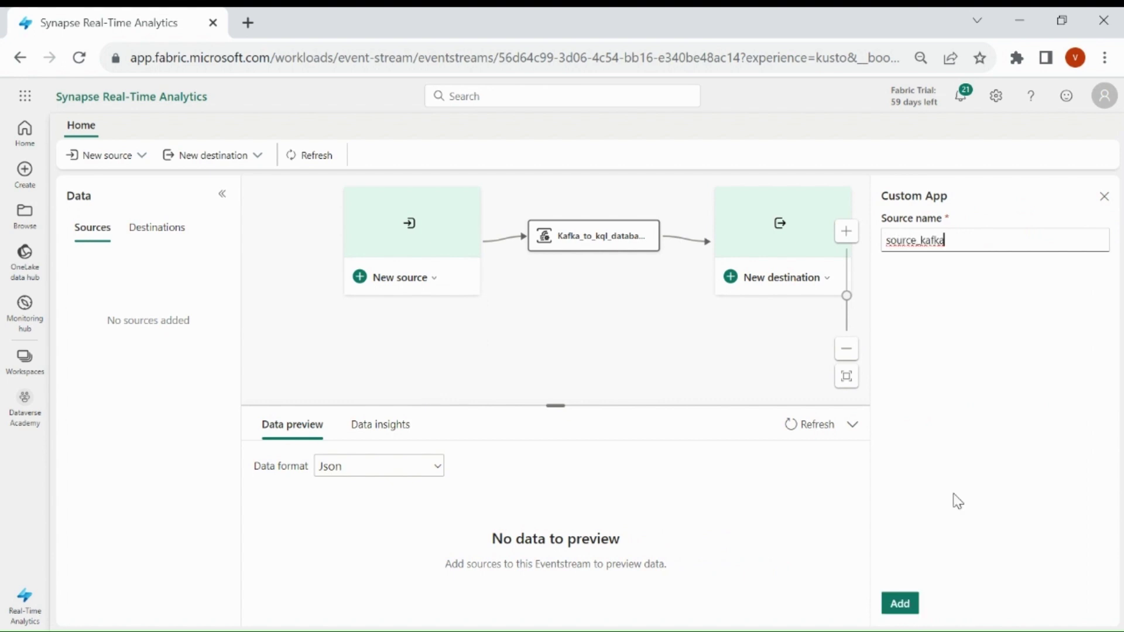
click(907, 606)
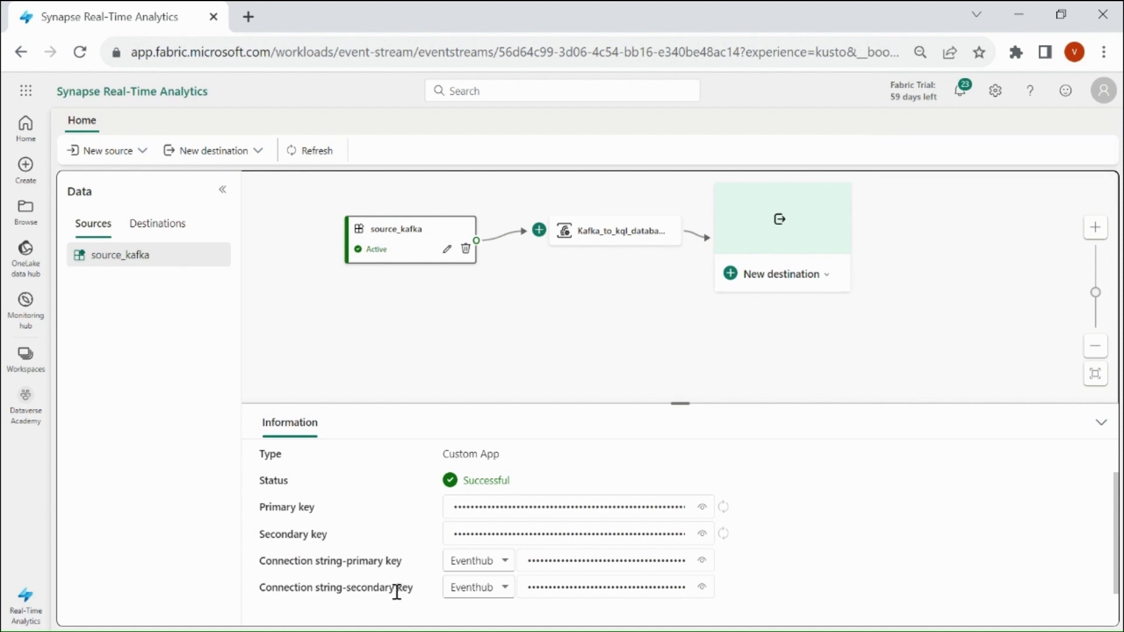
Step: Paste the source's primary connection string into line 7 of Producer1.py and save the script
click(702, 561)
click(726, 562)
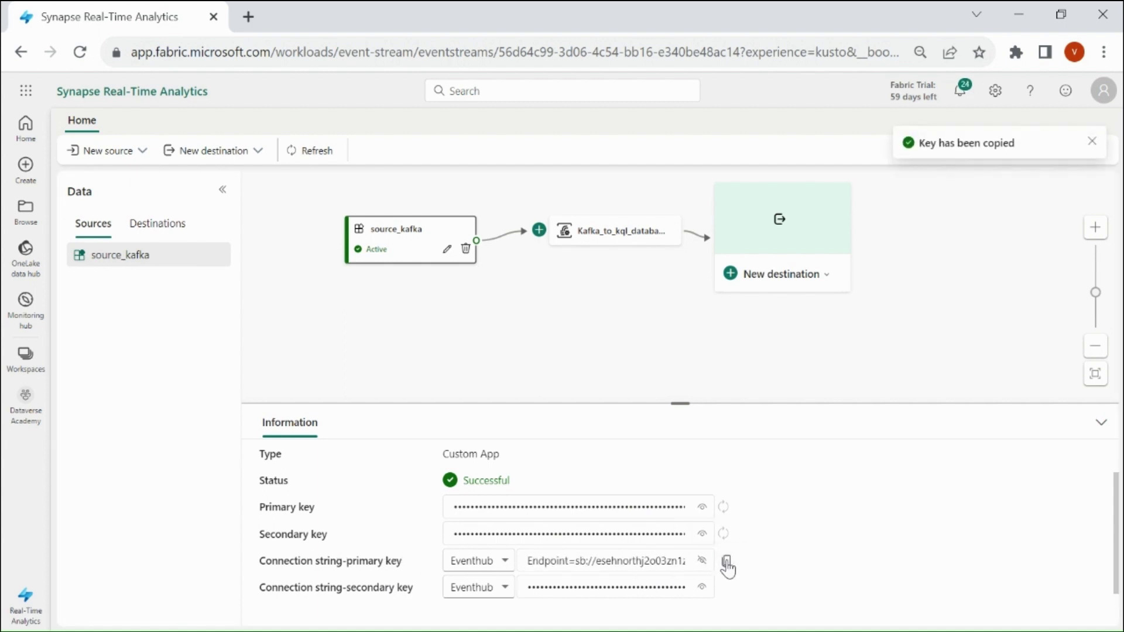
key(alt+Tab)
drag(536, 181, 269, 181)
key(ctrl+v)
click(449, 295)
key(ctrl+s)
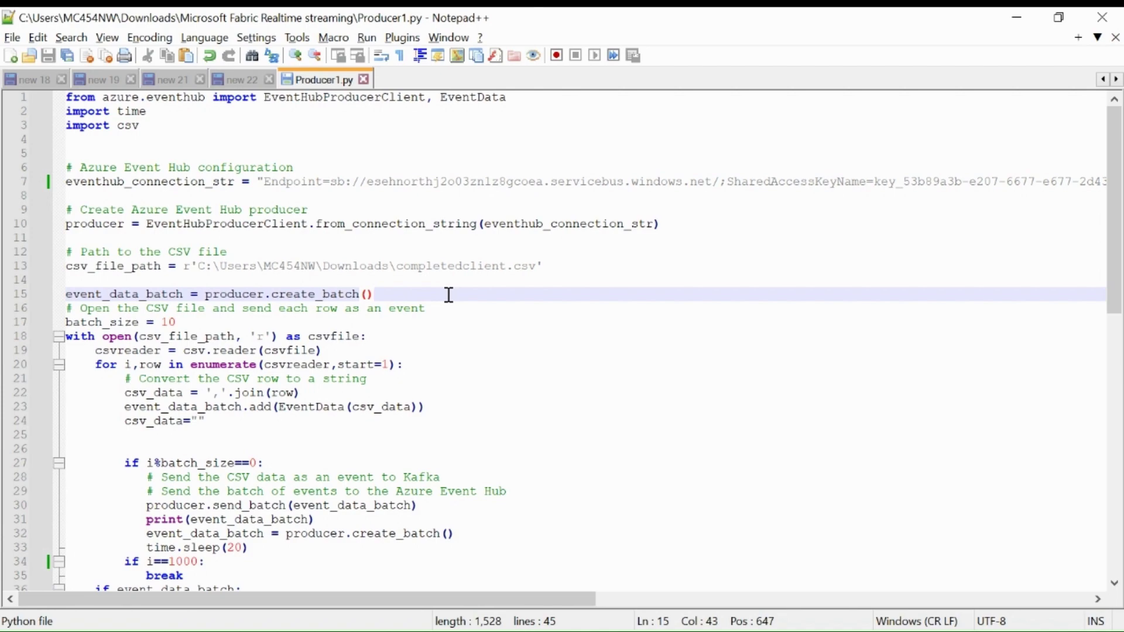
Step: In Command Prompt, cd into the Realtime streaming folder and run python producer1.py
key(alt+Tab)
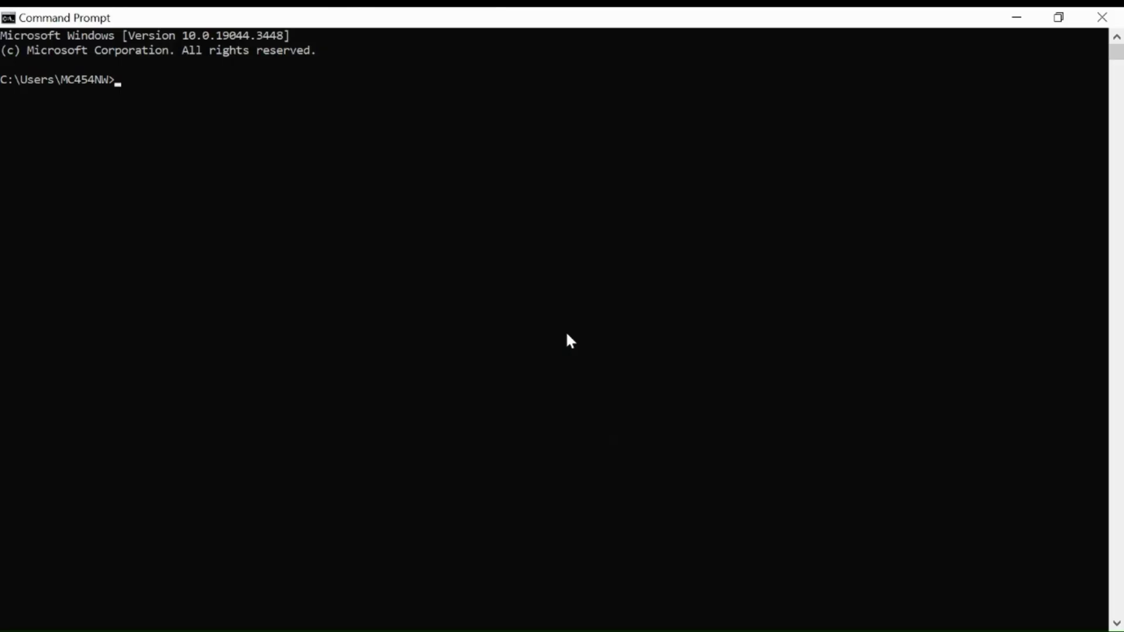
text(cd)
key(ctrl+v)
key(Return)
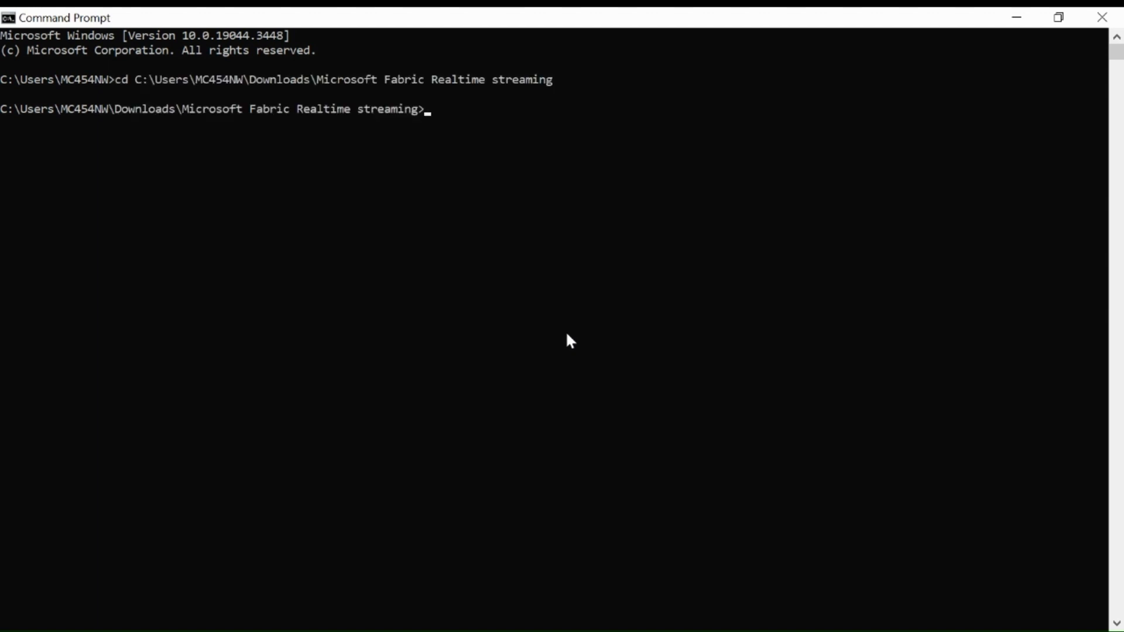
text(python producer1.p)
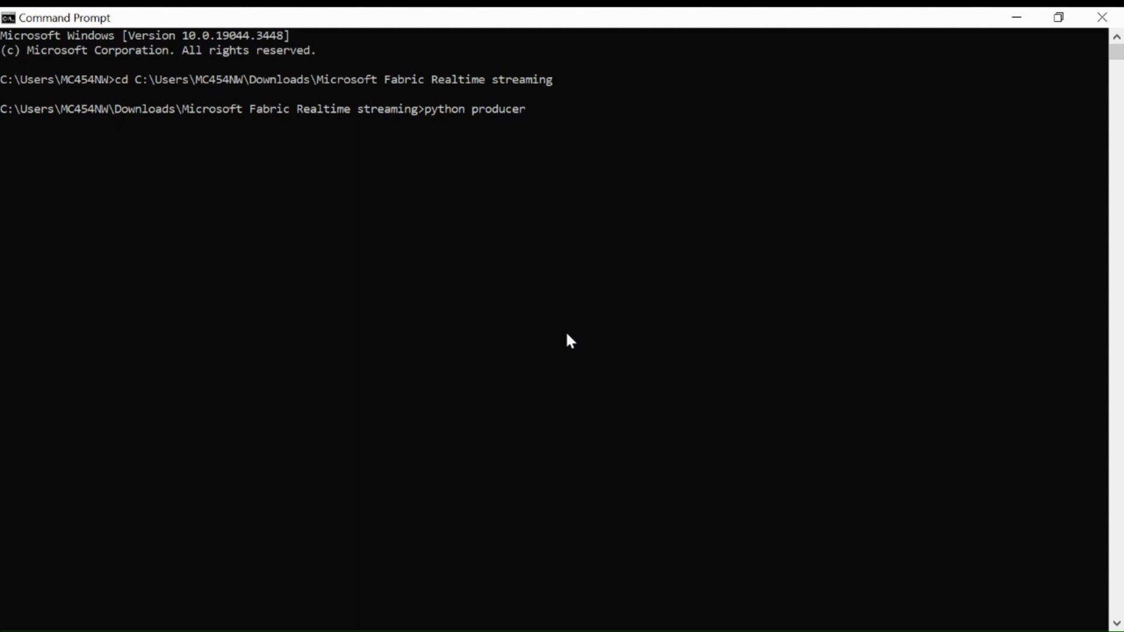
text(y)
key(Return)
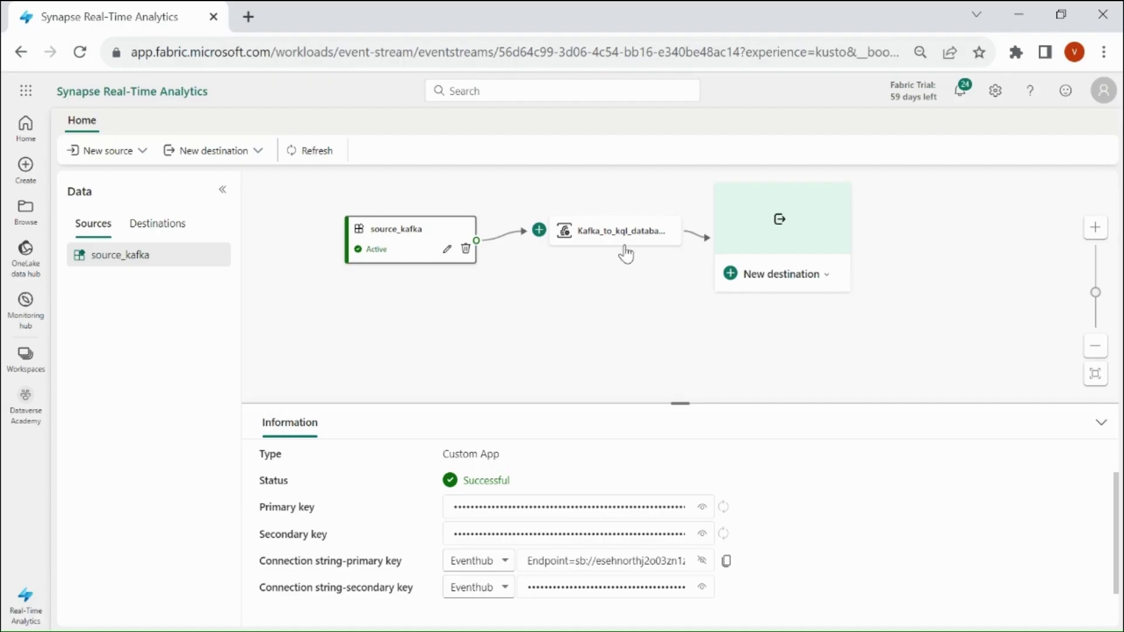
Step: Open the Kafka_to_kql_database data preview and set its format to CSV with comma delimiter
click(618, 239)
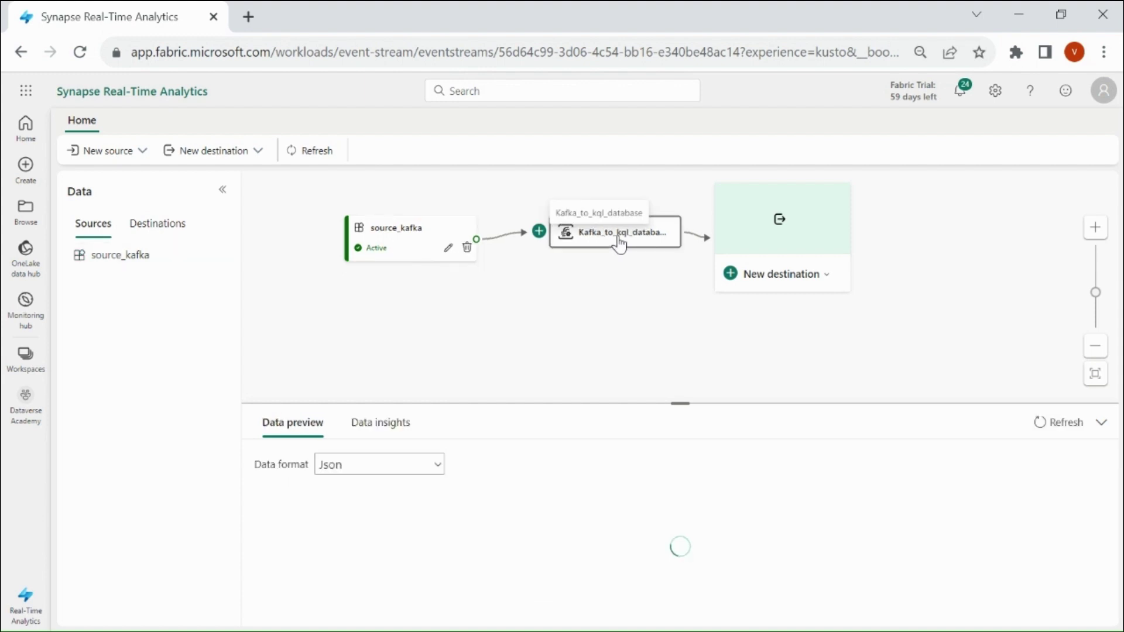
click(408, 469)
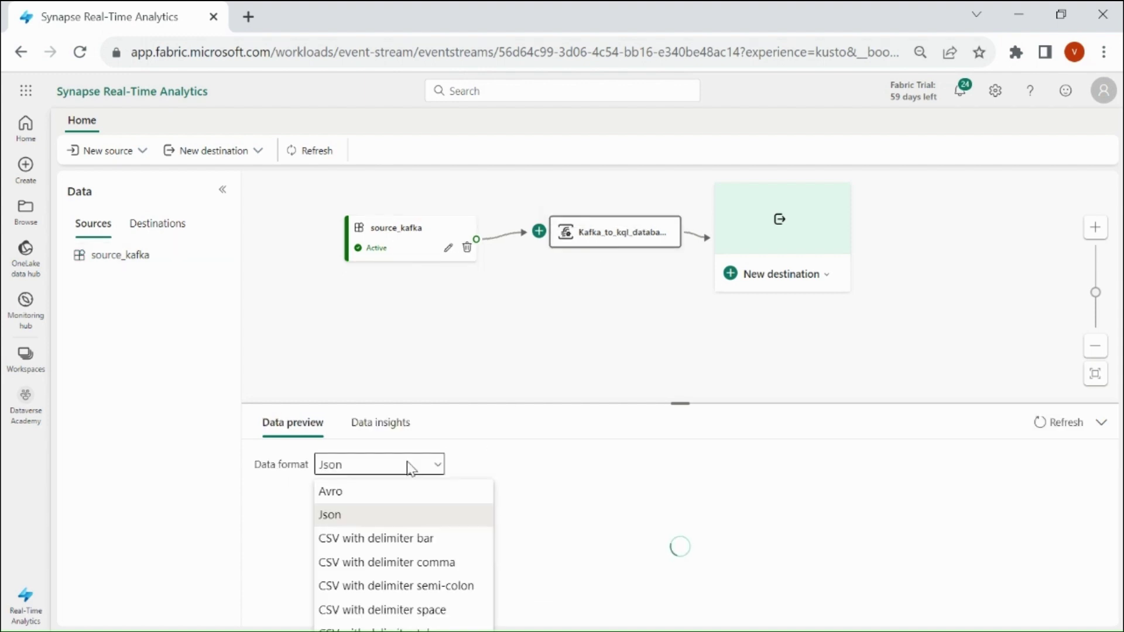
click(389, 562)
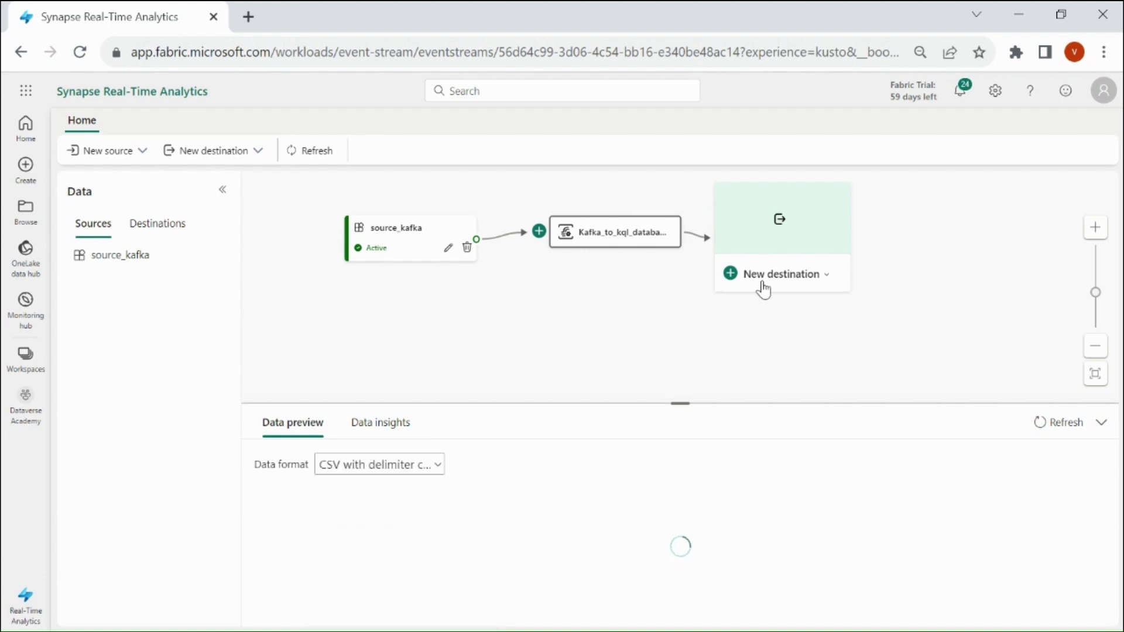
Step: Add KQL Database destination target_kql using Dataverse Academy's KQL_Dataverse_Academy1, then choose Create and configure
click(784, 281)
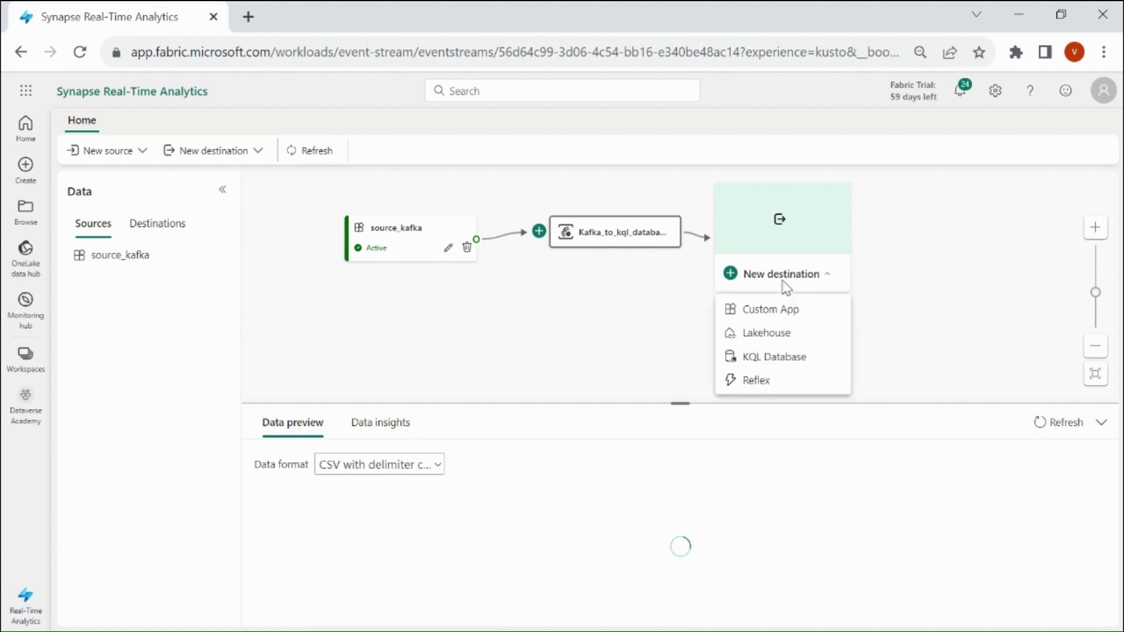
click(770, 358)
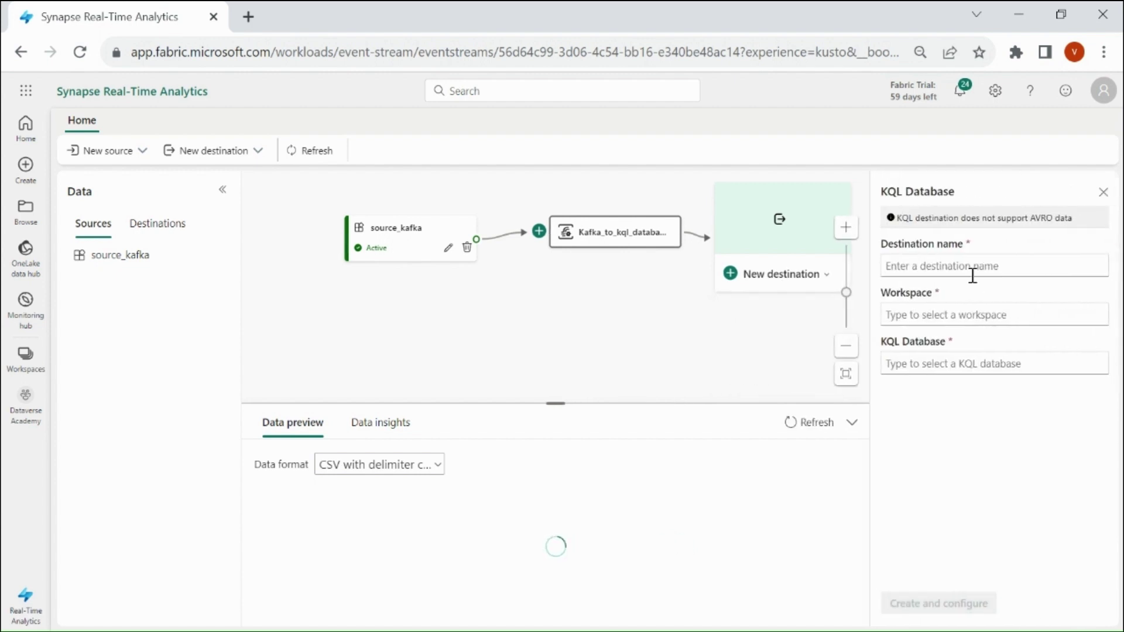
text(target_kql)
click(966, 308)
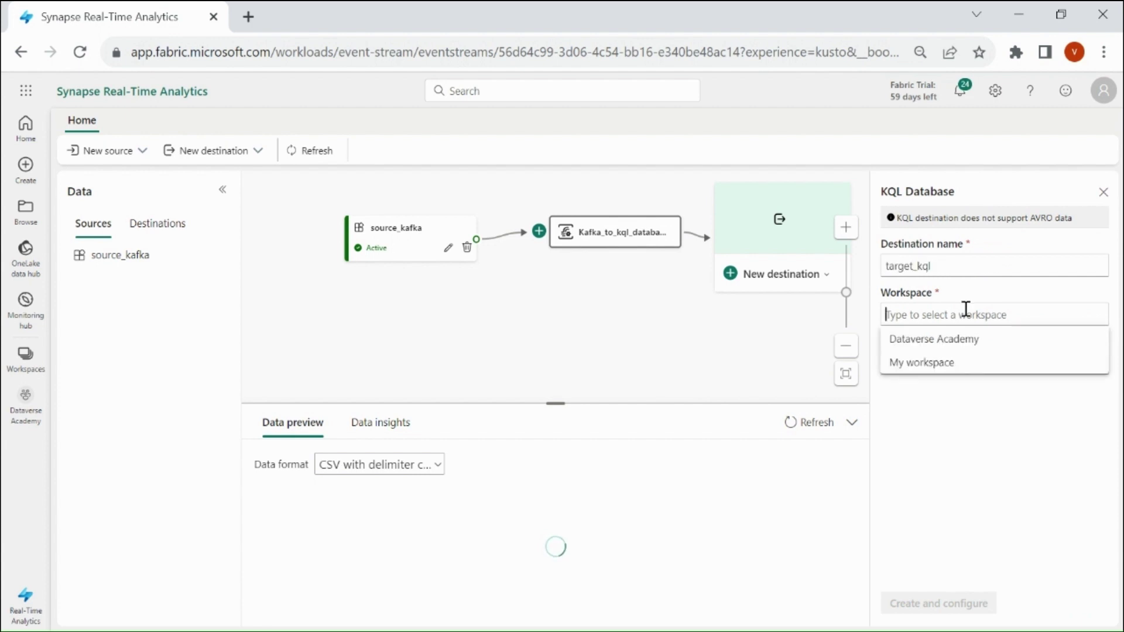
click(950, 339)
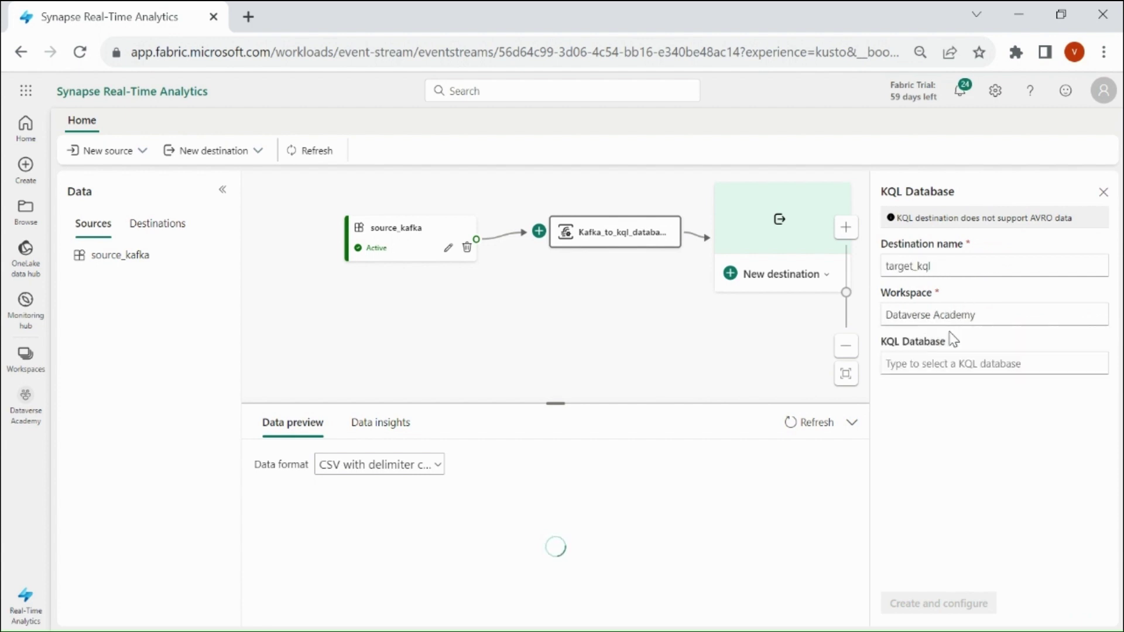
click(946, 363)
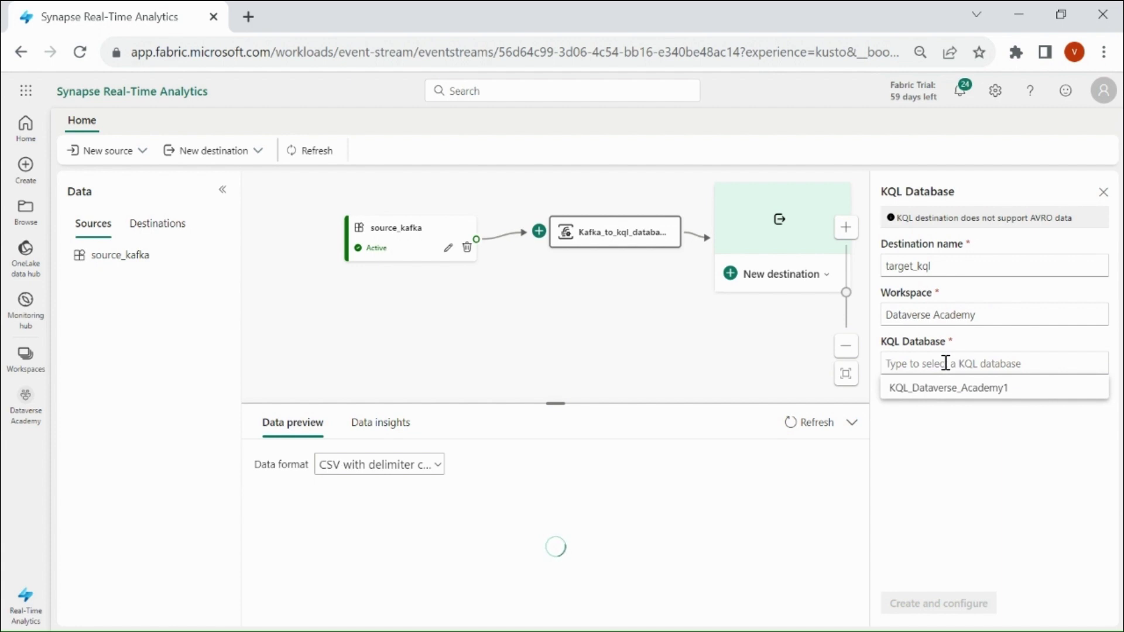
click(944, 386)
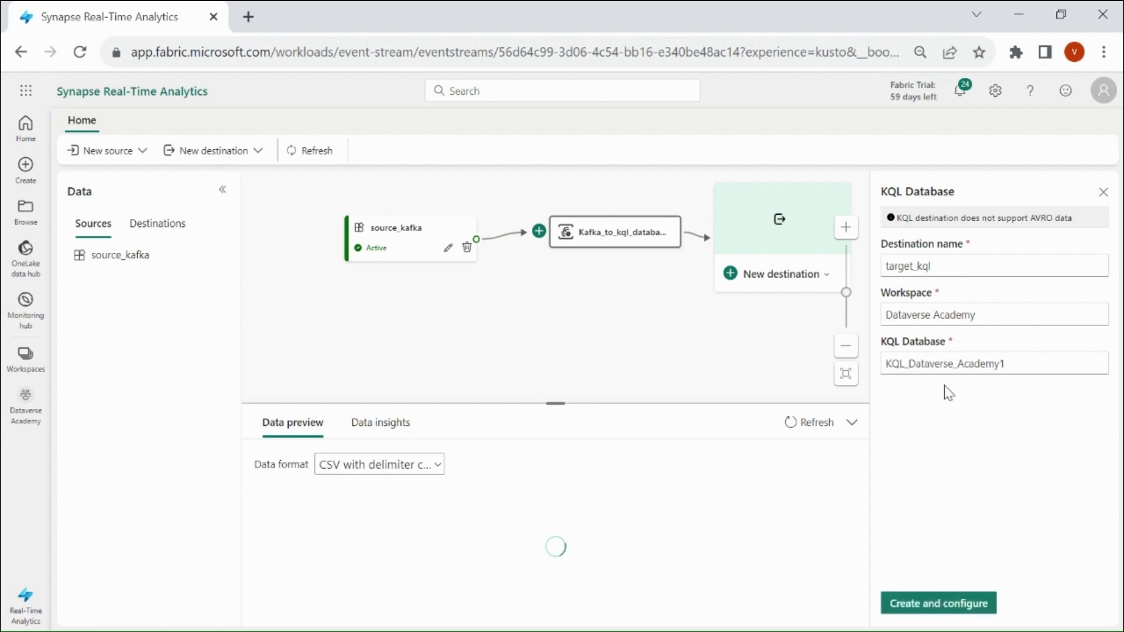
click(917, 609)
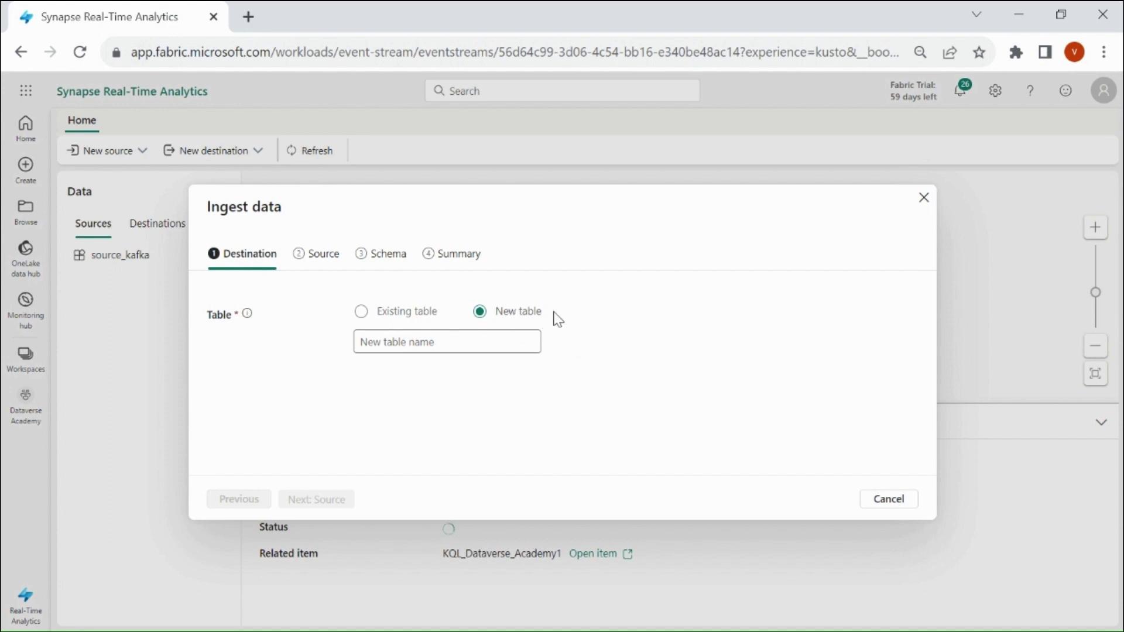
Step: Name the new table Clientdata, check More parameters on the Source step, and continue to Schema
click(486, 345)
text(Clientdata)
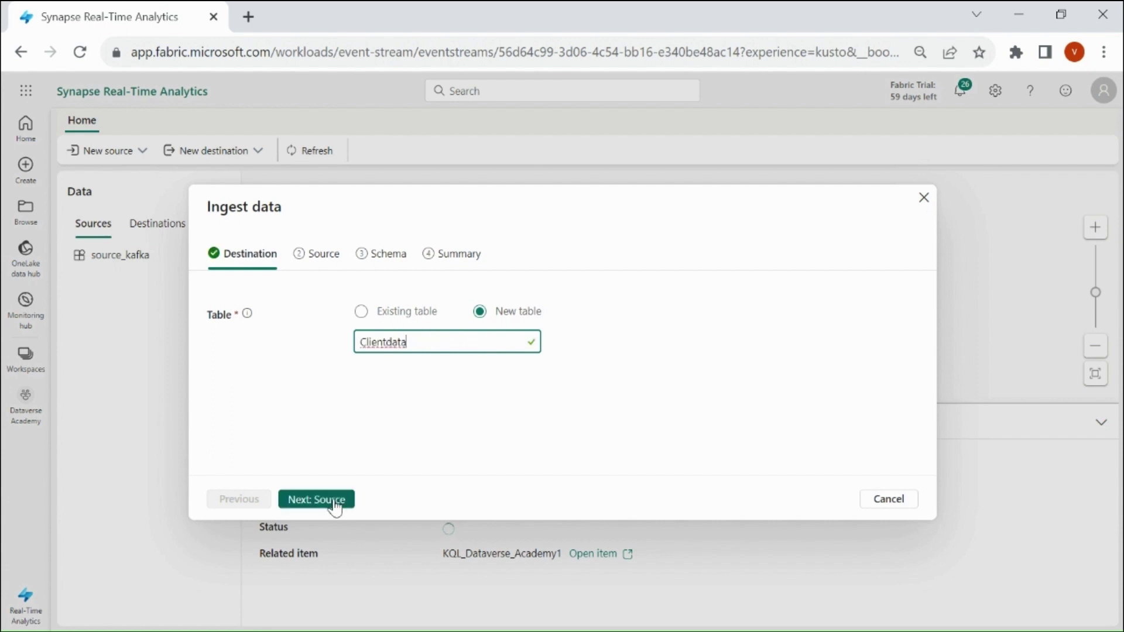
click(335, 506)
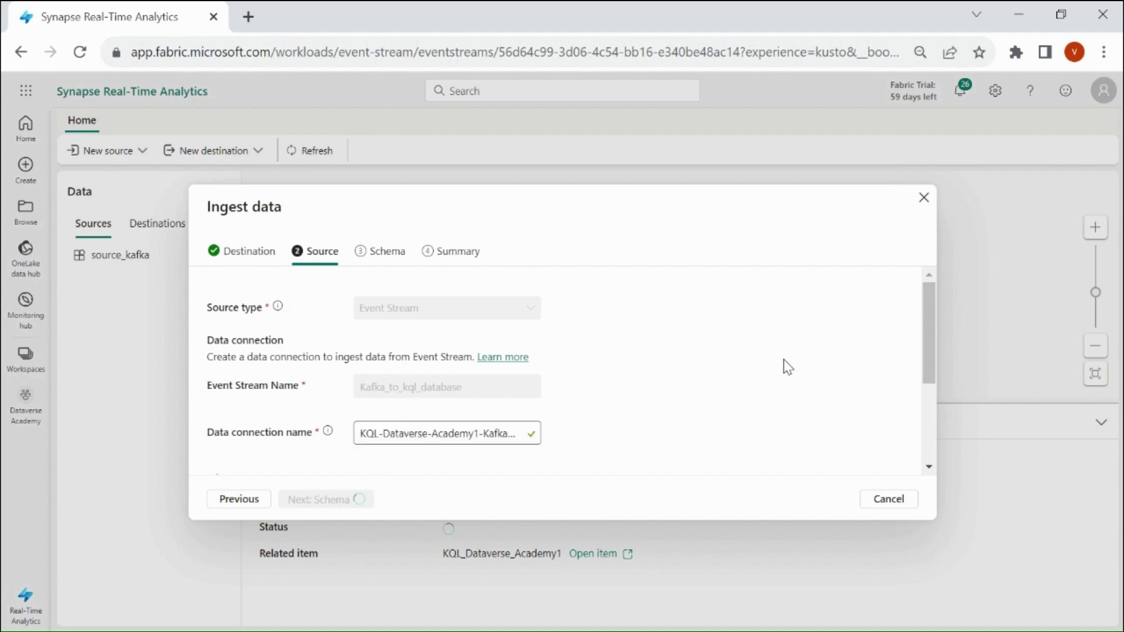
scroll(644, 386, down, 1)
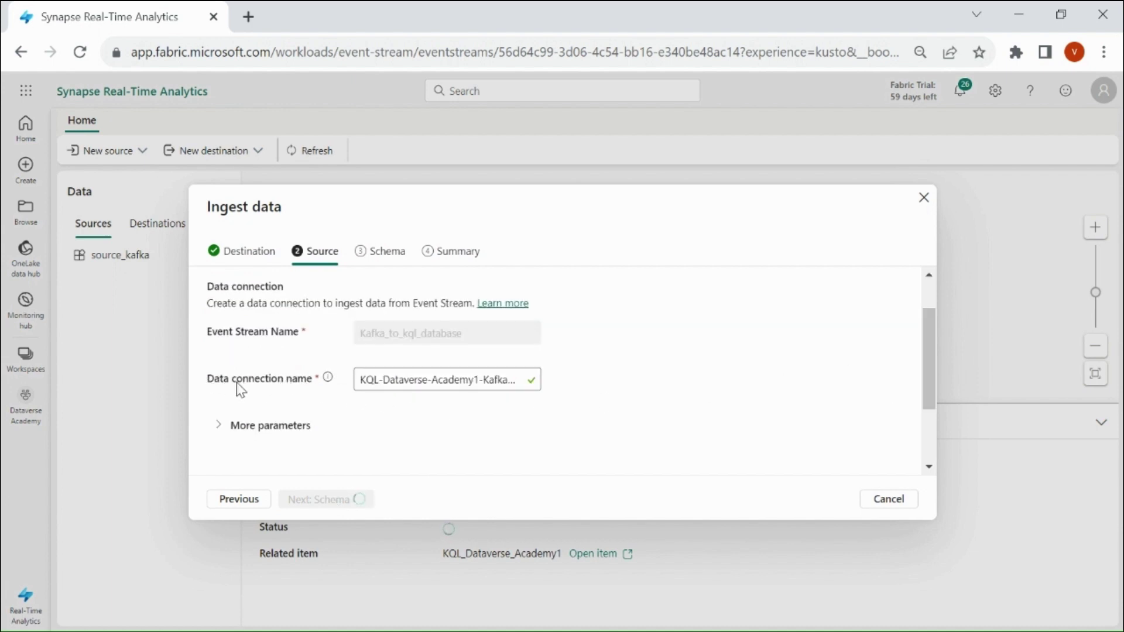
scroll(351, 387, down, 1)
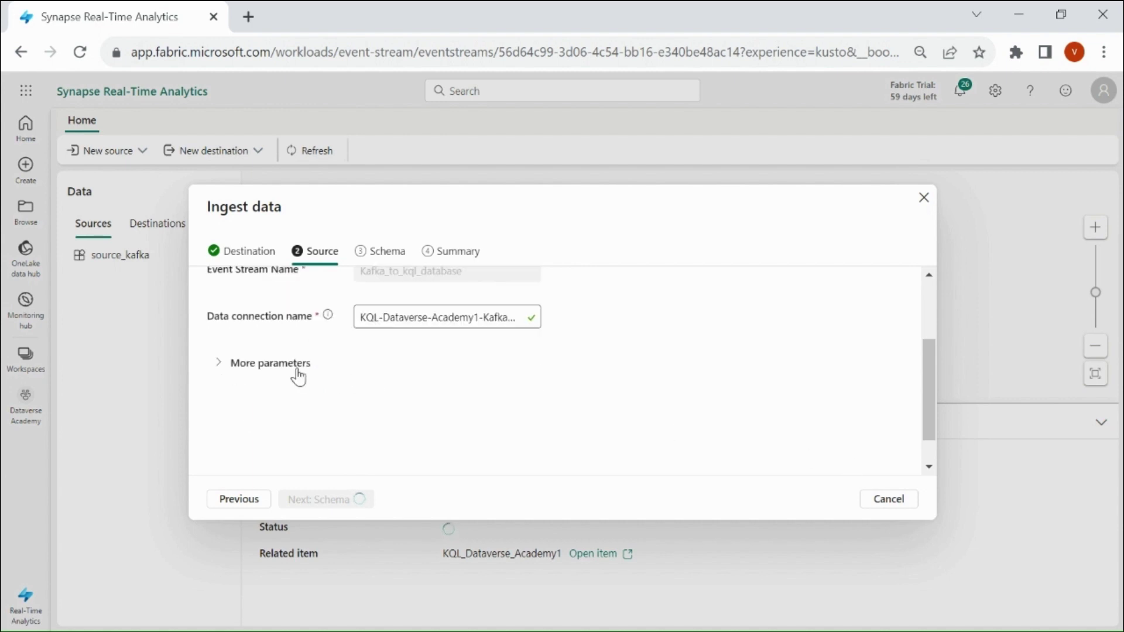
click(293, 364)
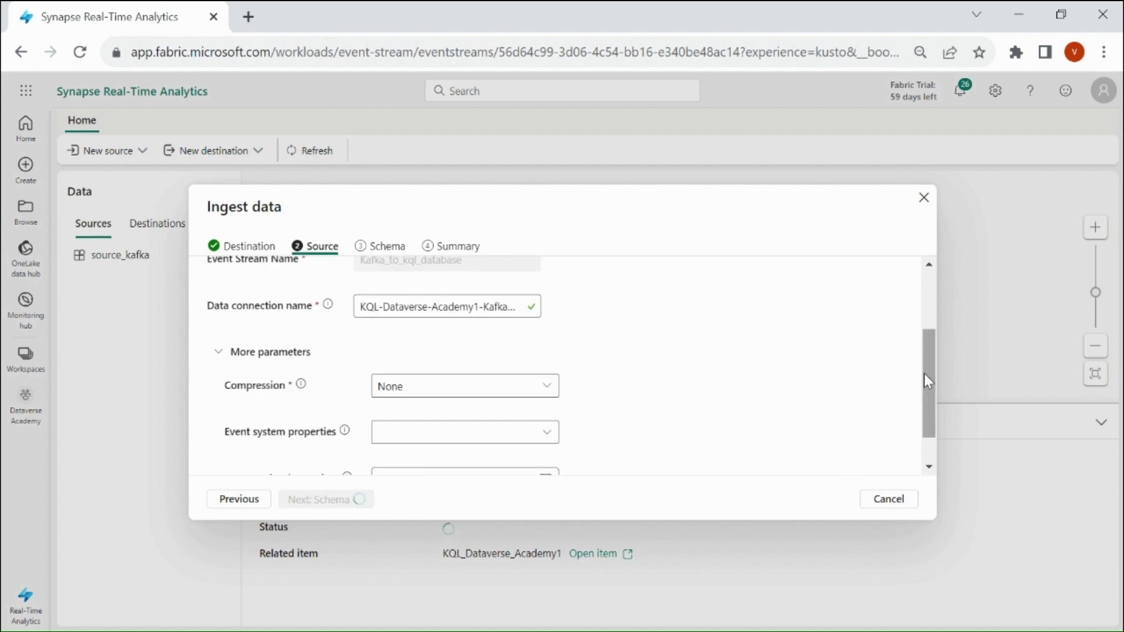
drag(924, 373, 931, 405)
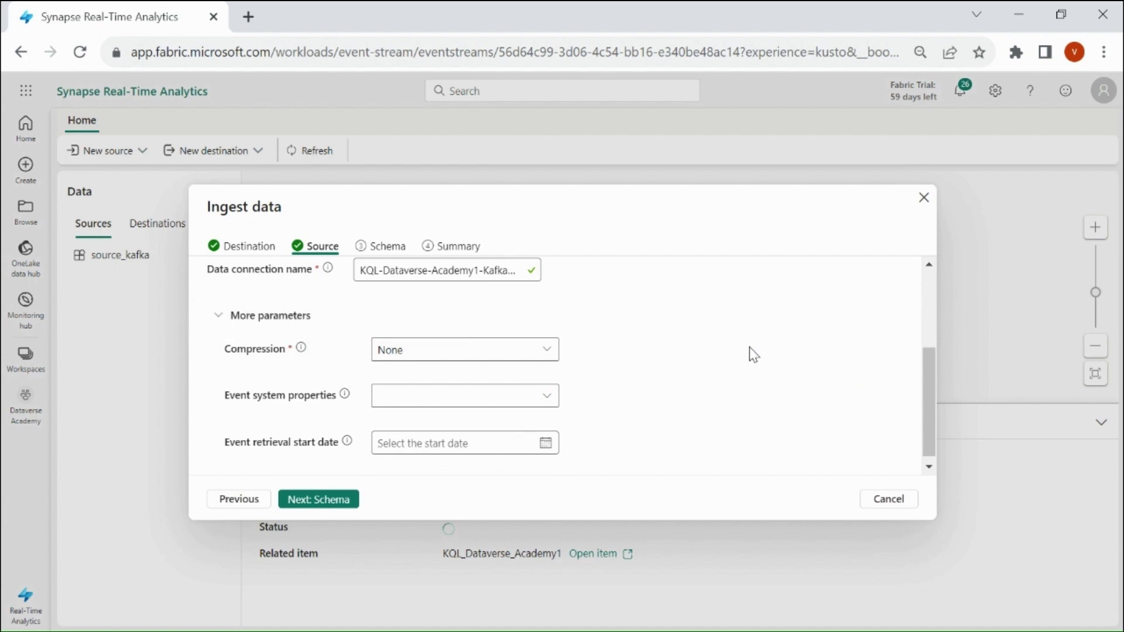
click(335, 500)
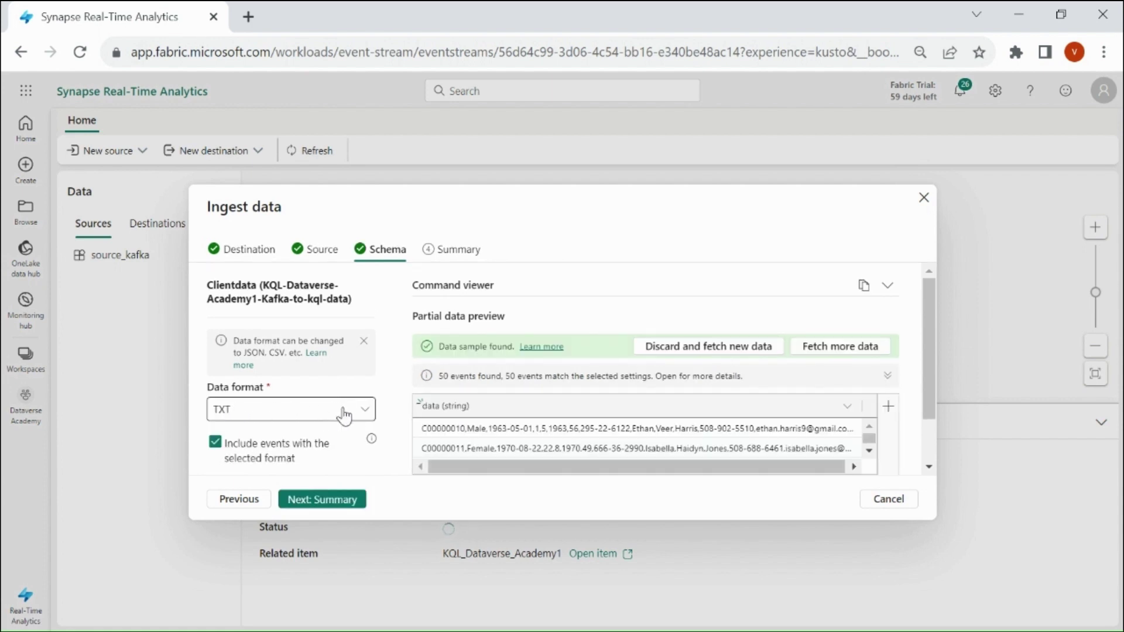
Step: Set the data format to CSV and complete the wizard to create the Clientdata ingestion
click(315, 416)
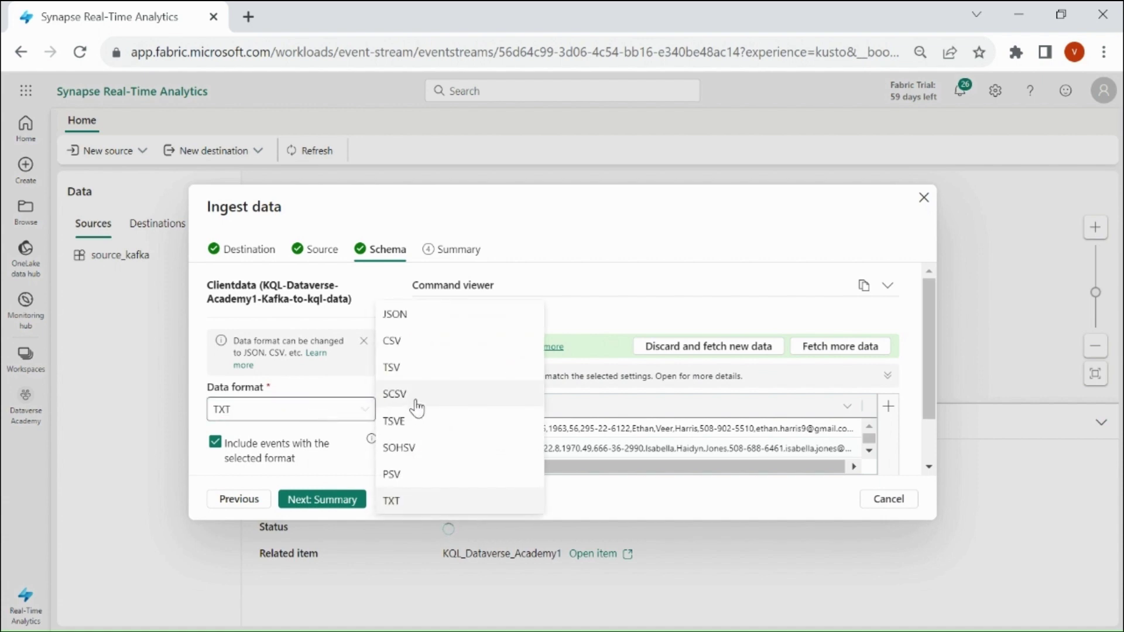
click(404, 346)
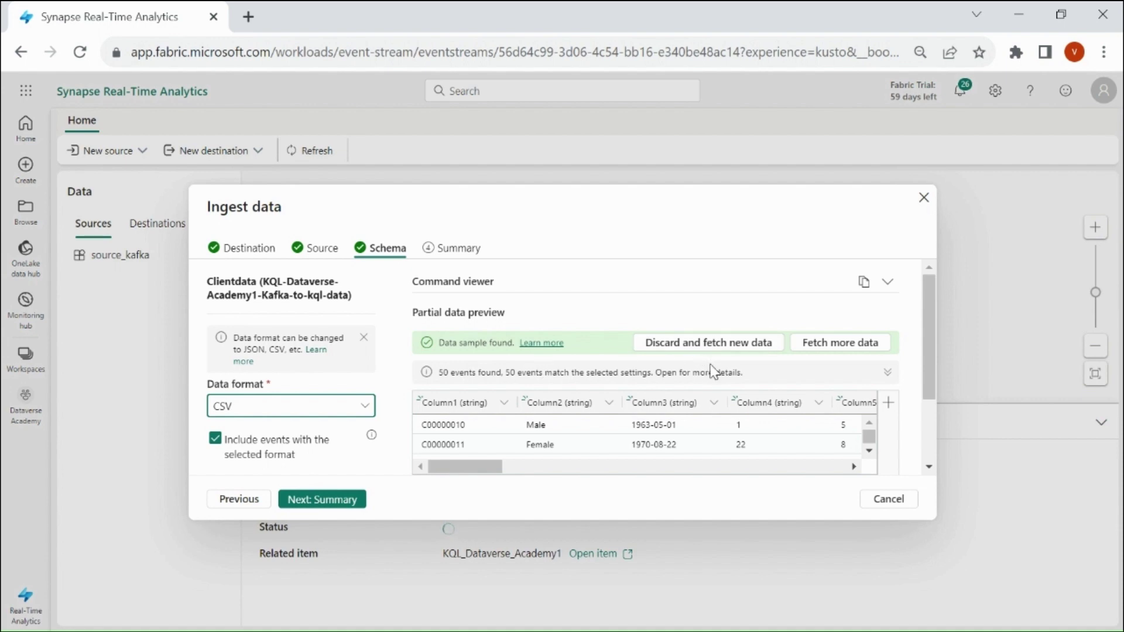
click(333, 503)
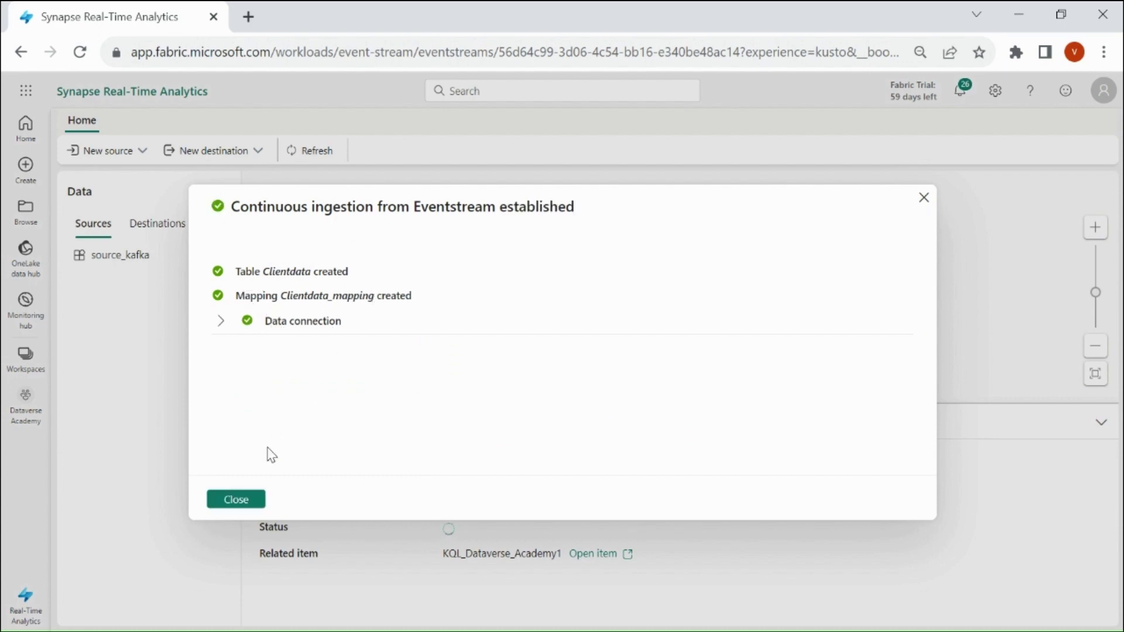
Step: Close the ingestion confirmation, then open and refresh target_kql's data preview
click(245, 501)
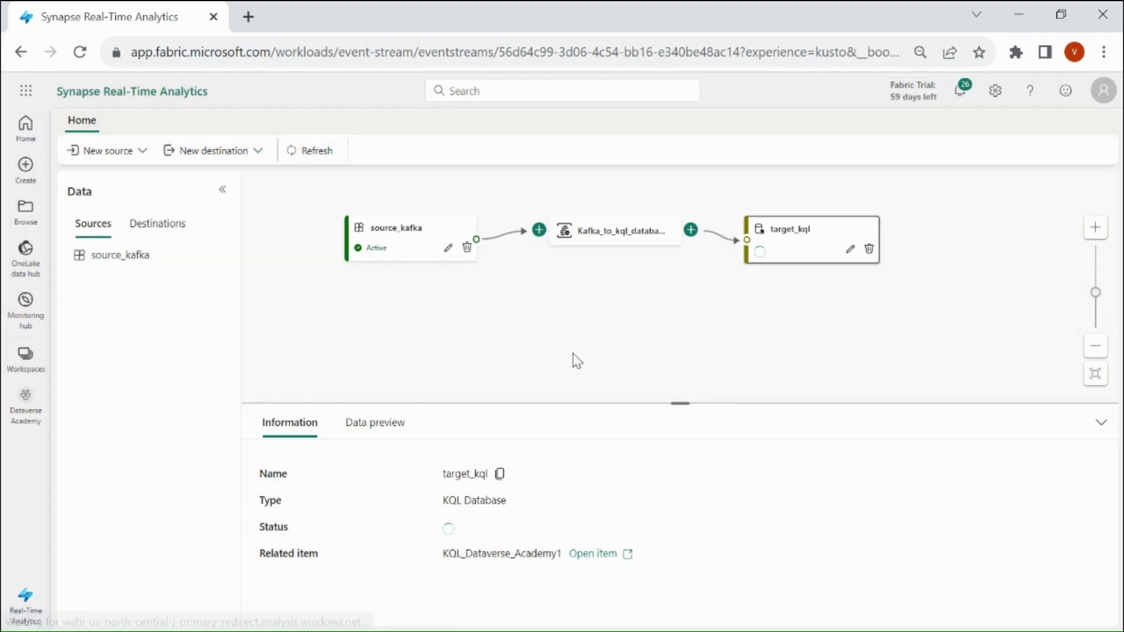
click(380, 424)
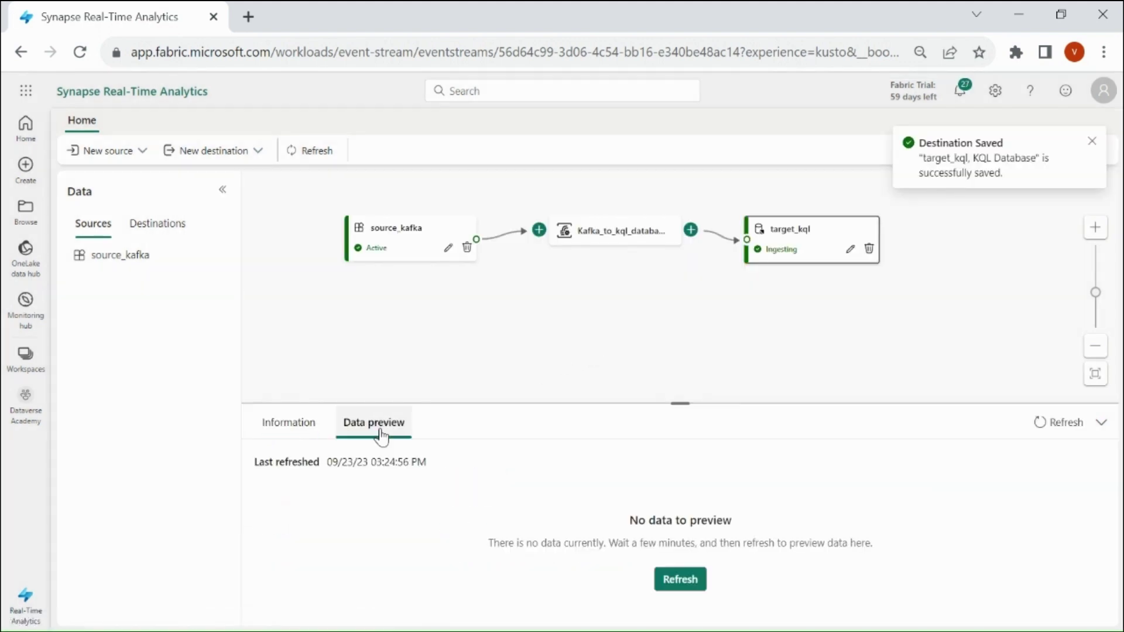
click(682, 581)
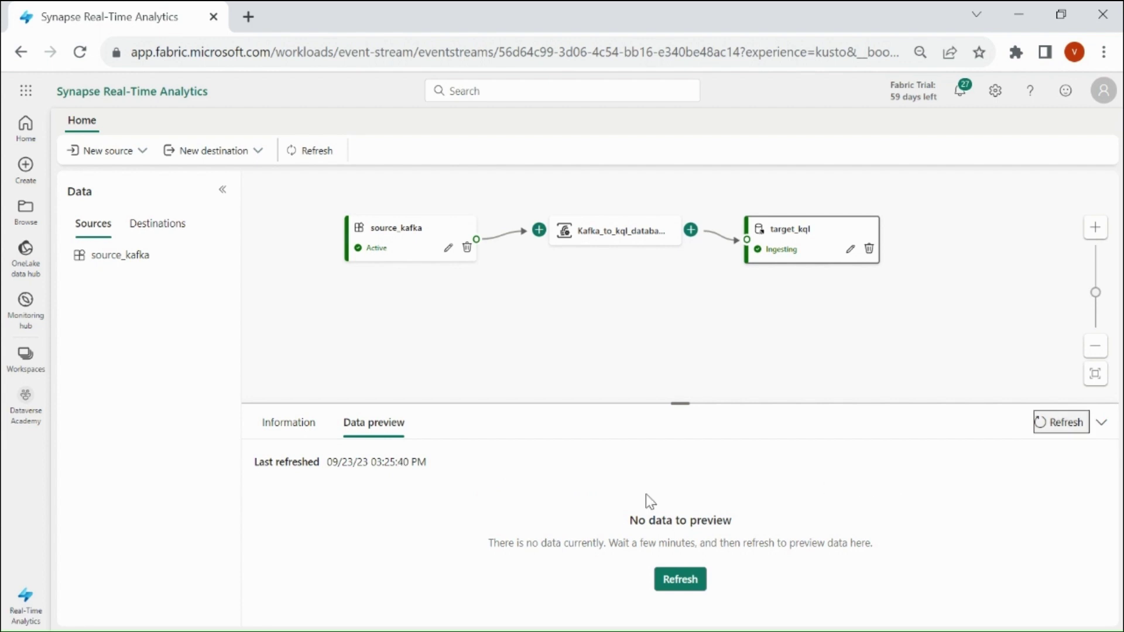
Step: Open KQL_Dataverse_Academy1, run Clientdata's SQL 'Show any 100 records' query, then close the results pane
click(25, 403)
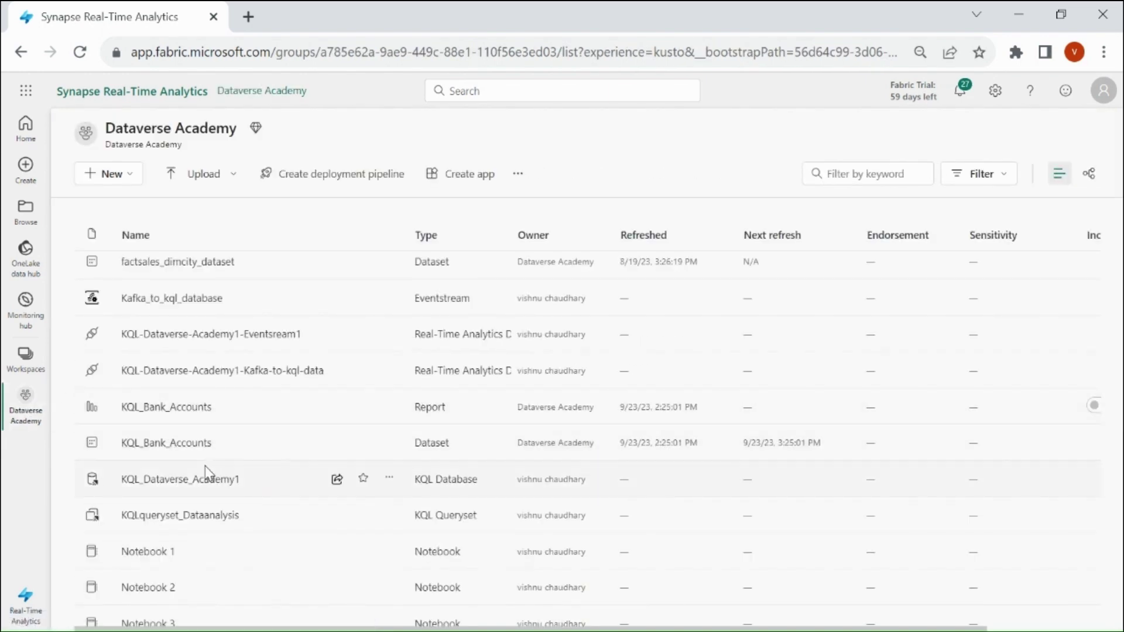
click(197, 485)
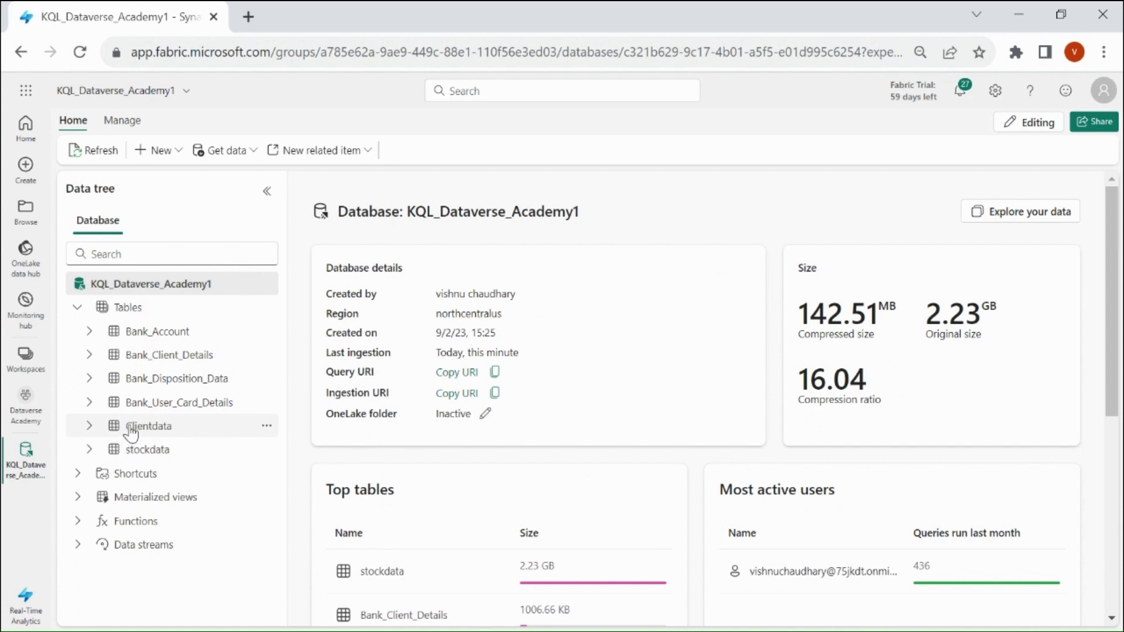
click(265, 427)
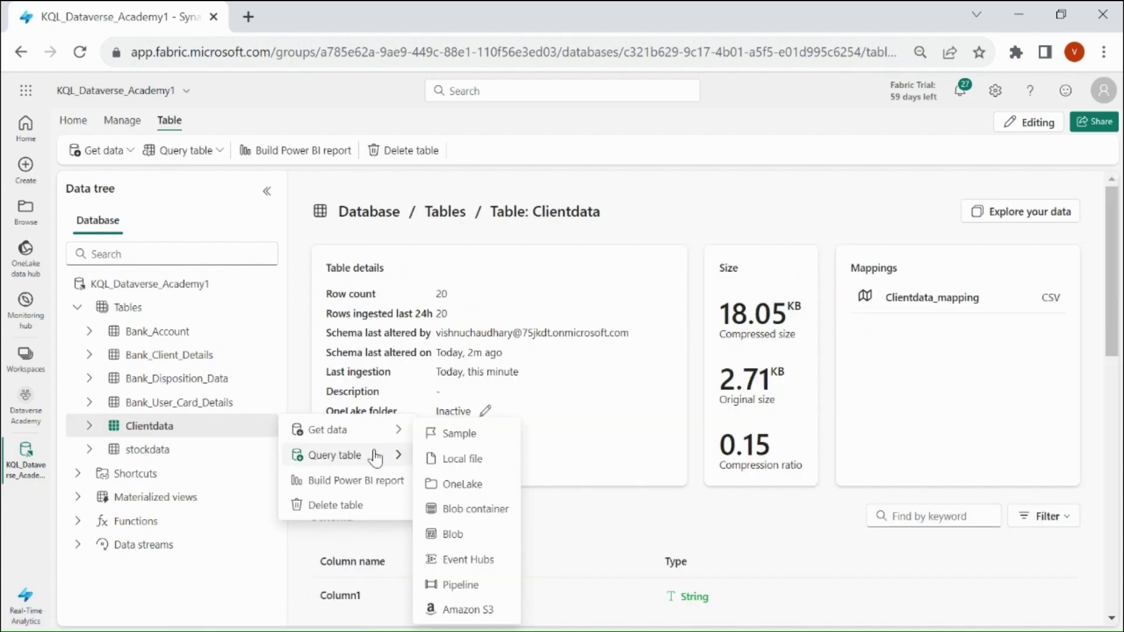
mouse_move(376, 458)
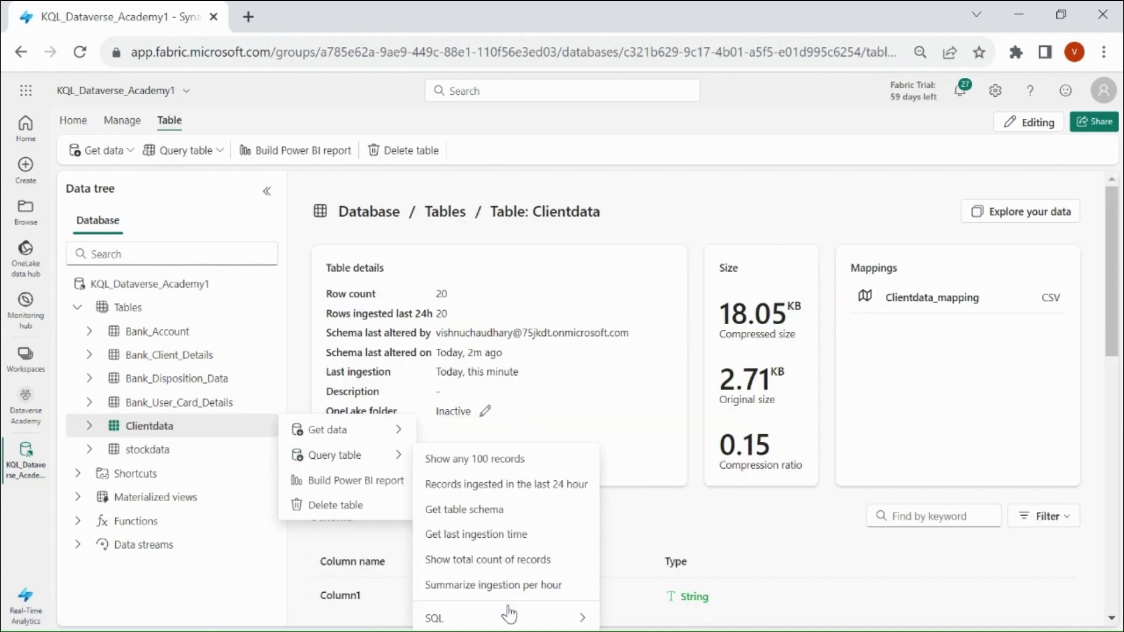
mouse_move(516, 618)
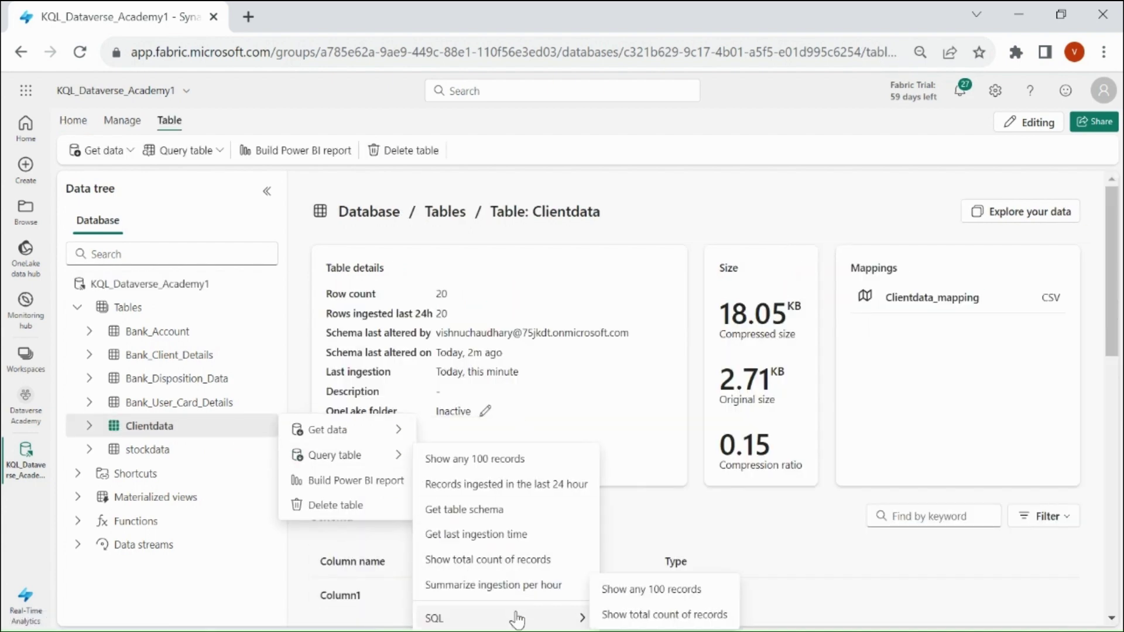
click(659, 590)
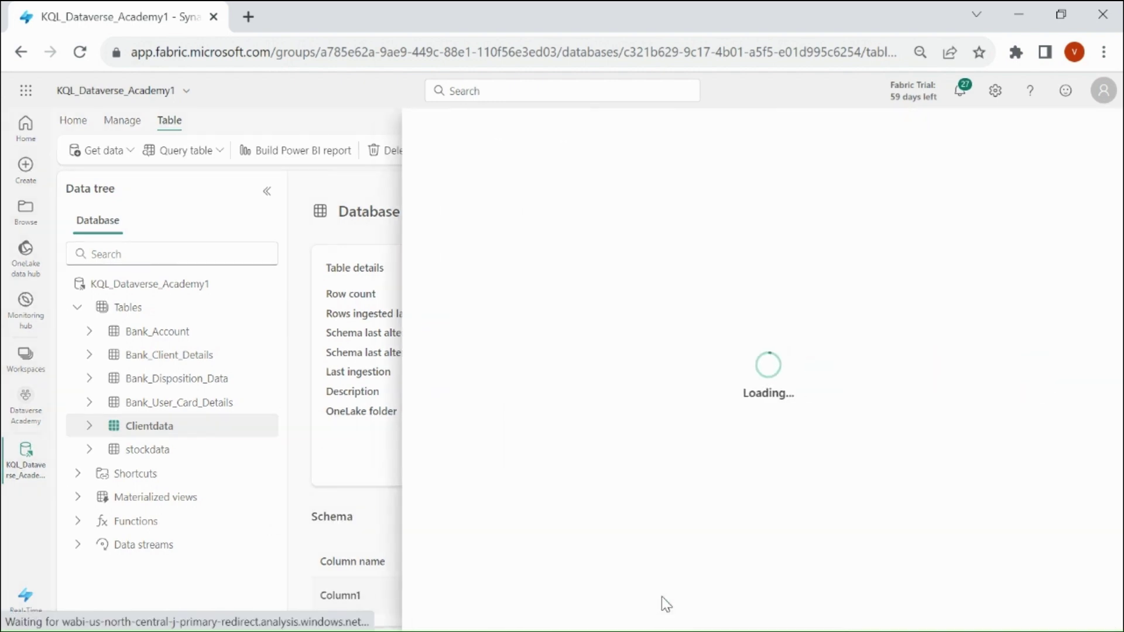
drag(625, 601, 588, 590)
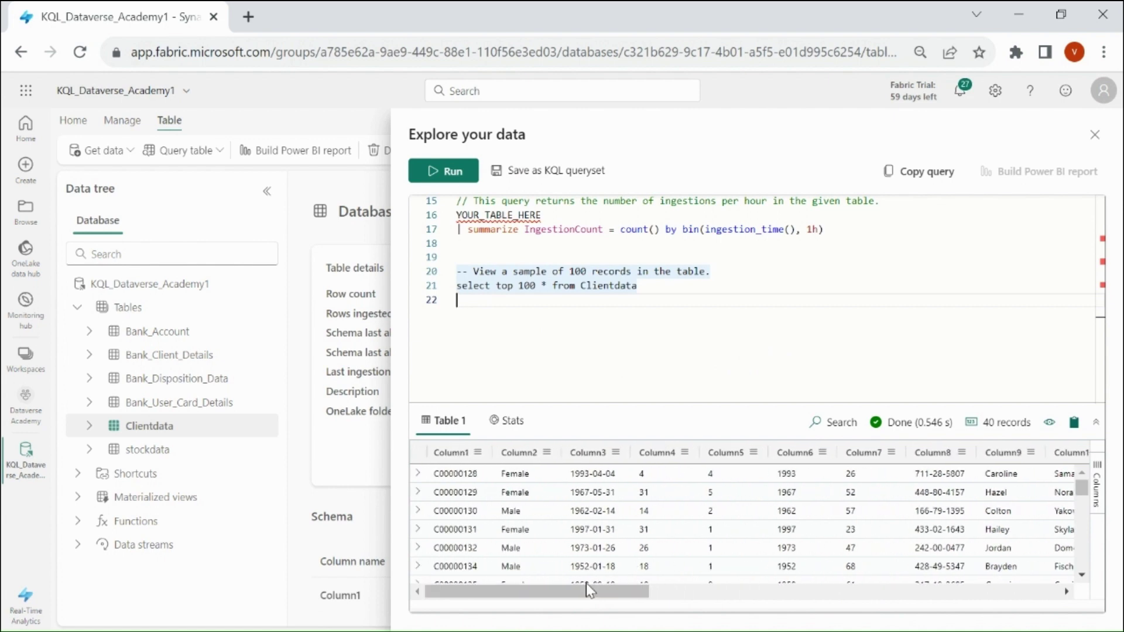
click(1095, 136)
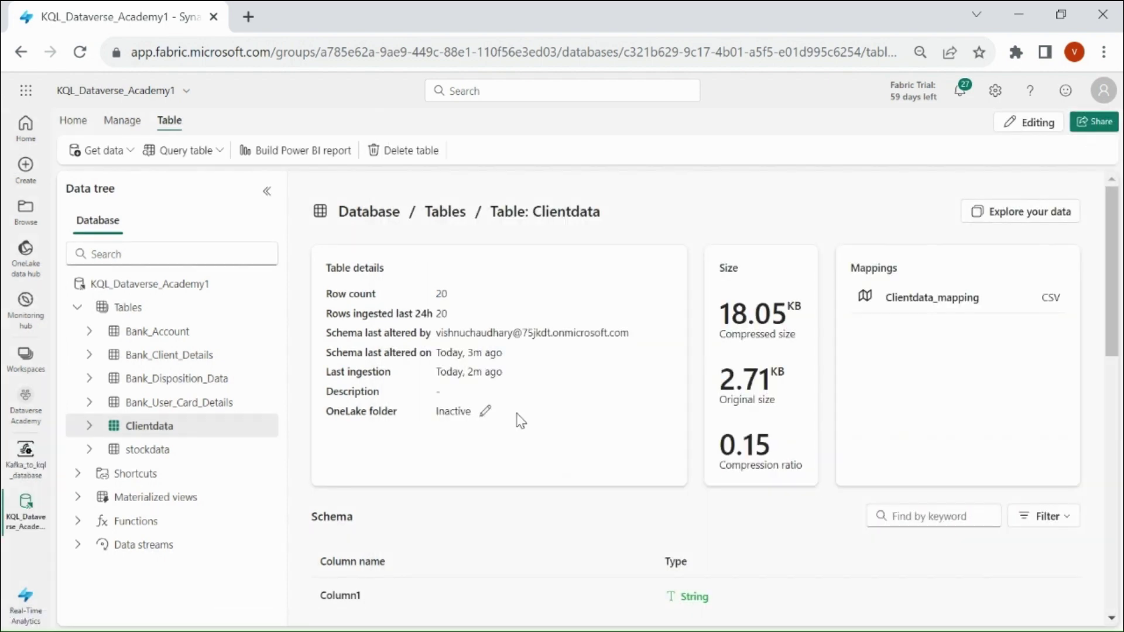
Step: Back in Kafka_to_kql_database, show the streamed client records in target_kql's Data preview
click(25, 457)
click(809, 246)
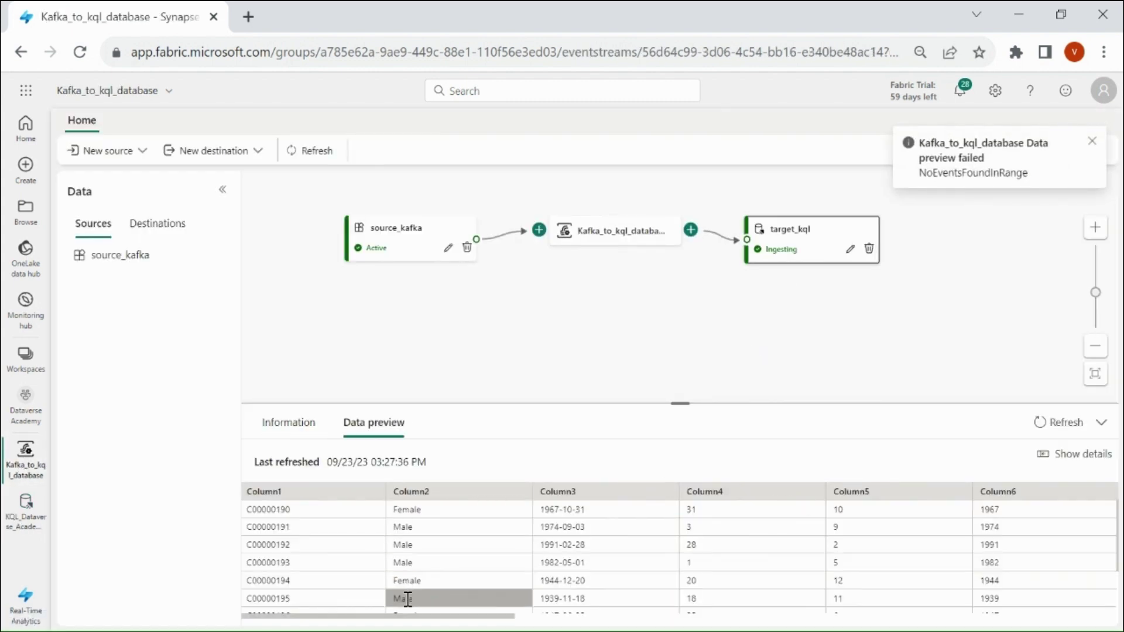
drag(393, 616, 415, 612)
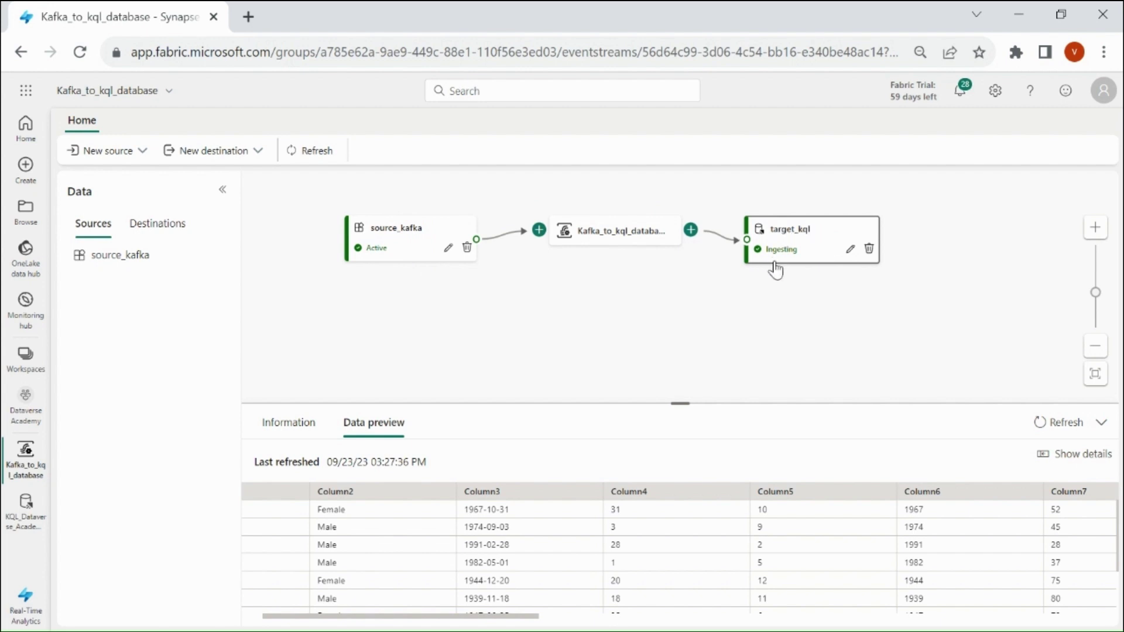
click(791, 230)
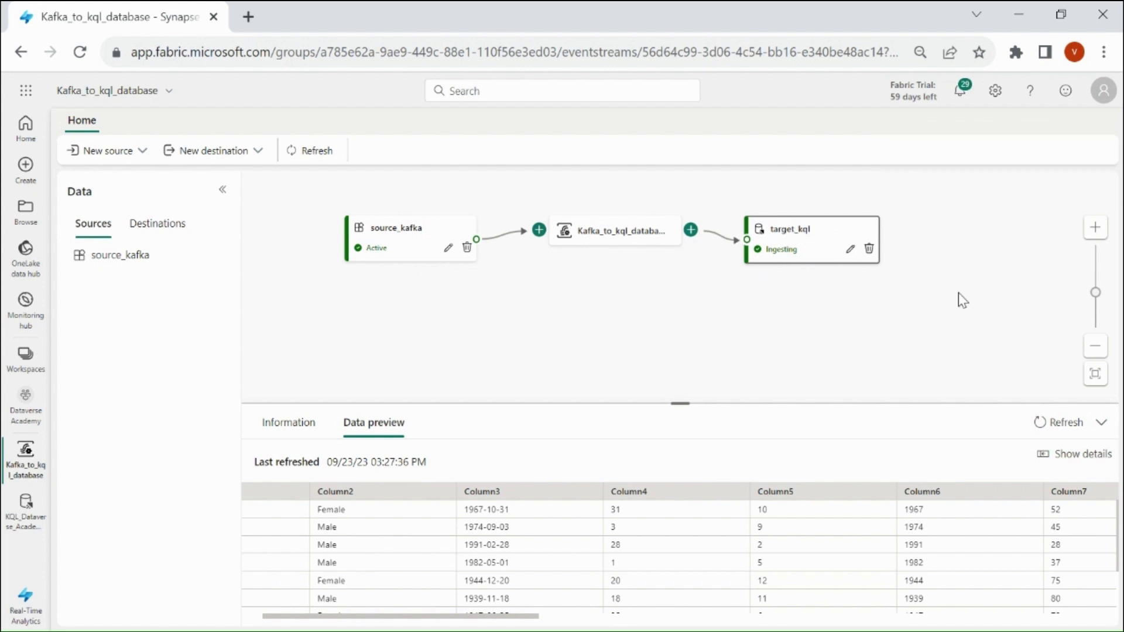